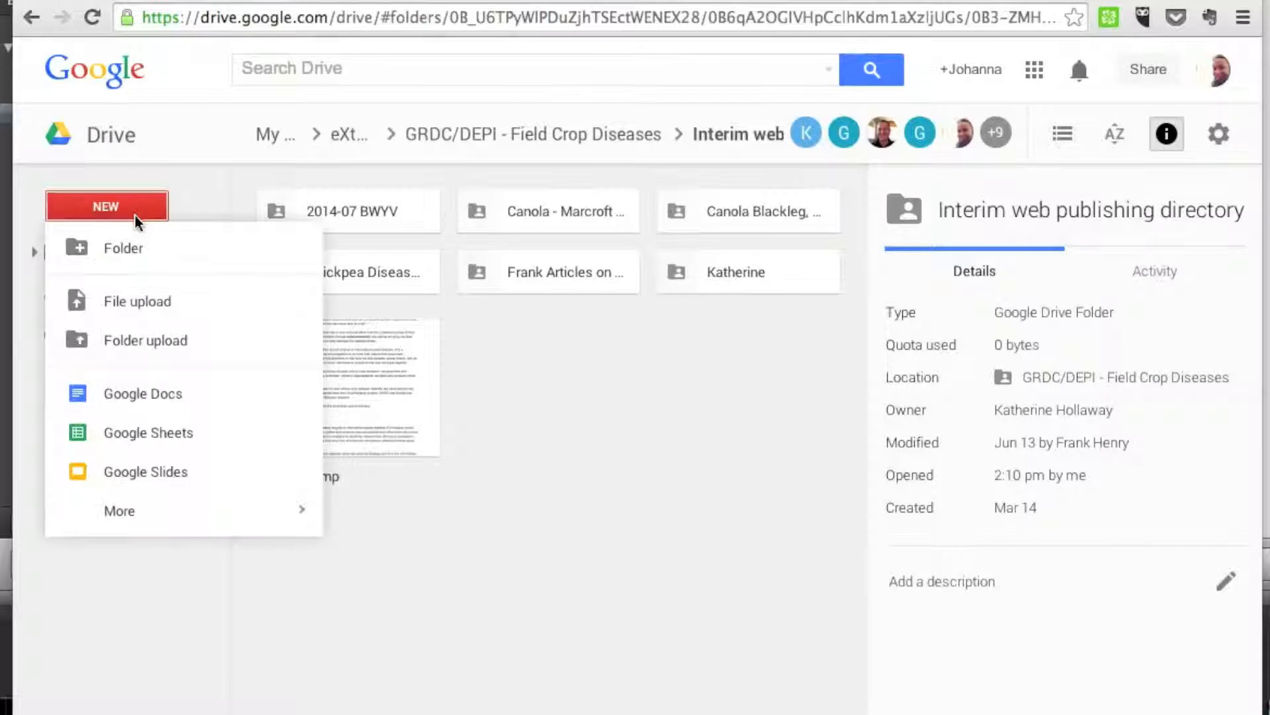
Create a folder named with the author's first name inside the Interim web publishing directory and open it.
click(134, 251)
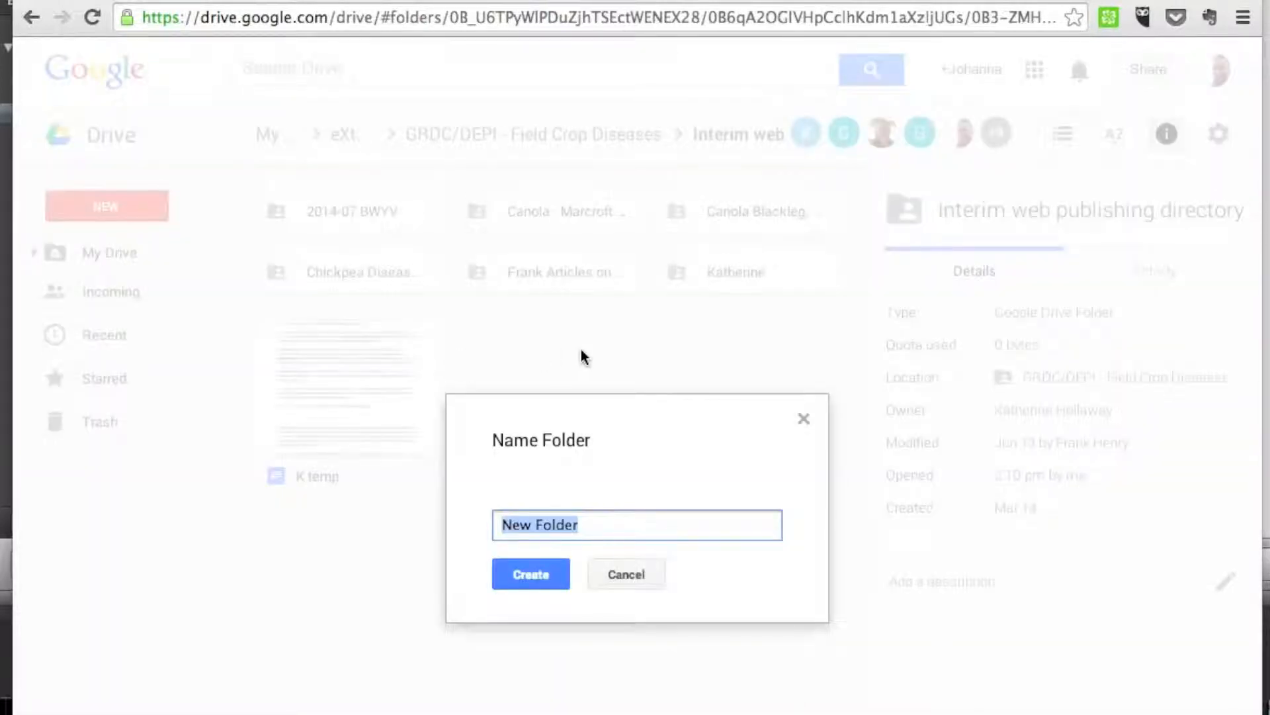
key(BackSpace)
text(Johanna)
key(Return)
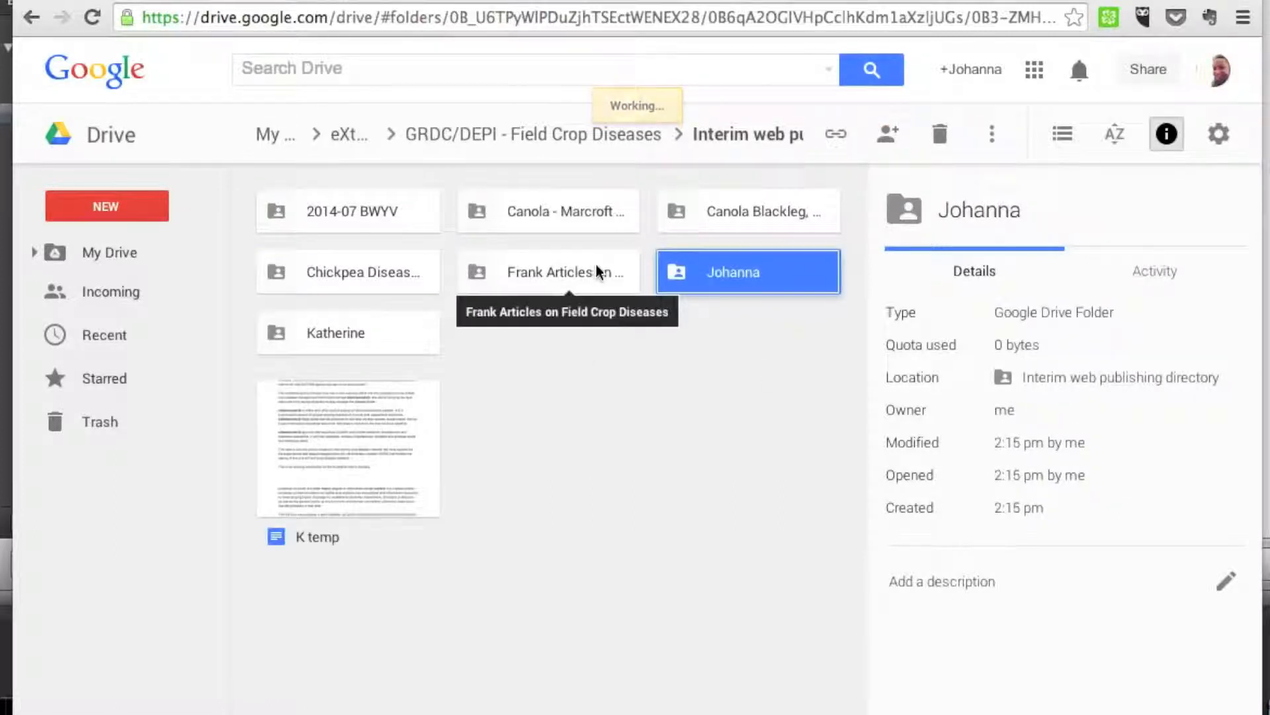
double_click(668, 270)
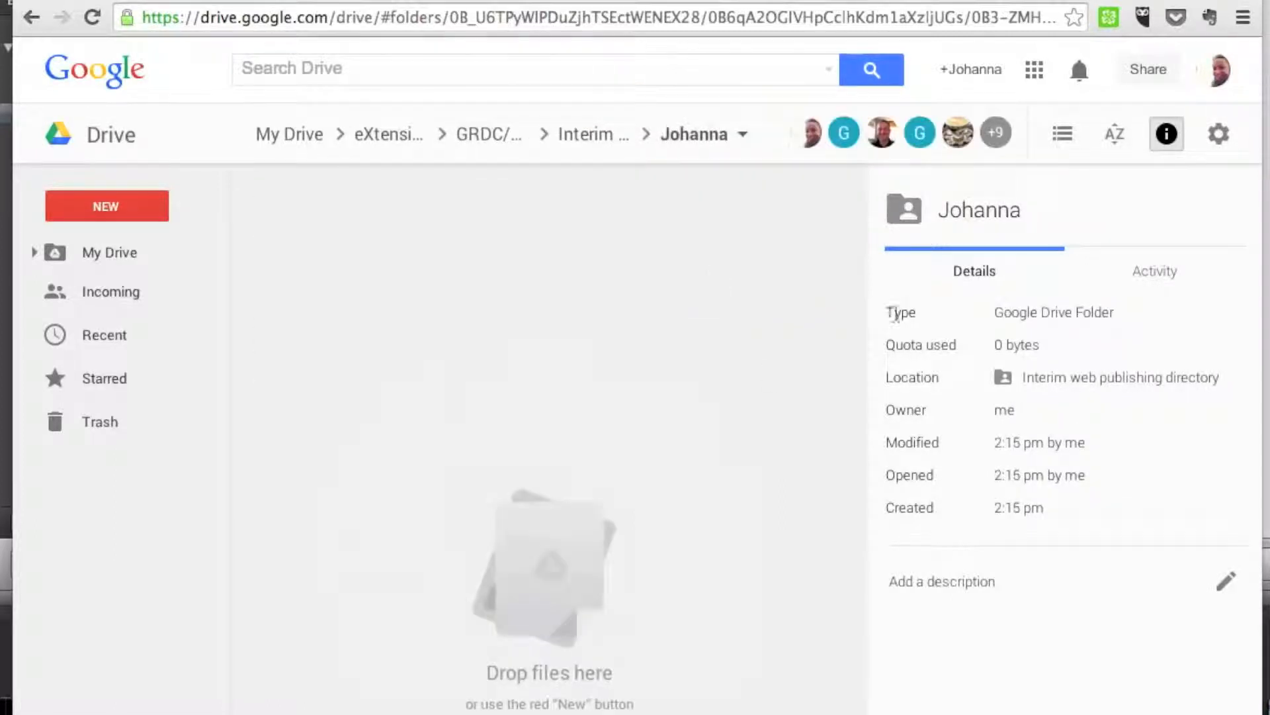
Create a Google Docs document in the new folder, accepting the shared folder's permissions.
click(109, 212)
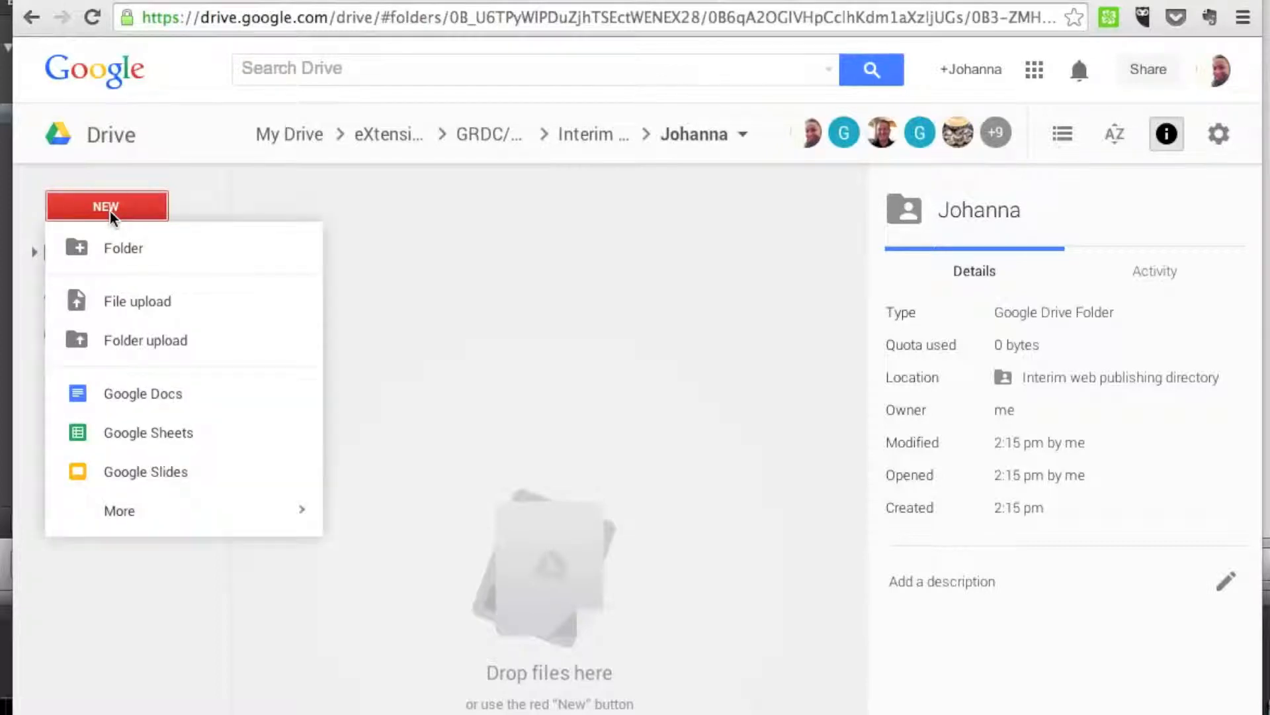
click(182, 413)
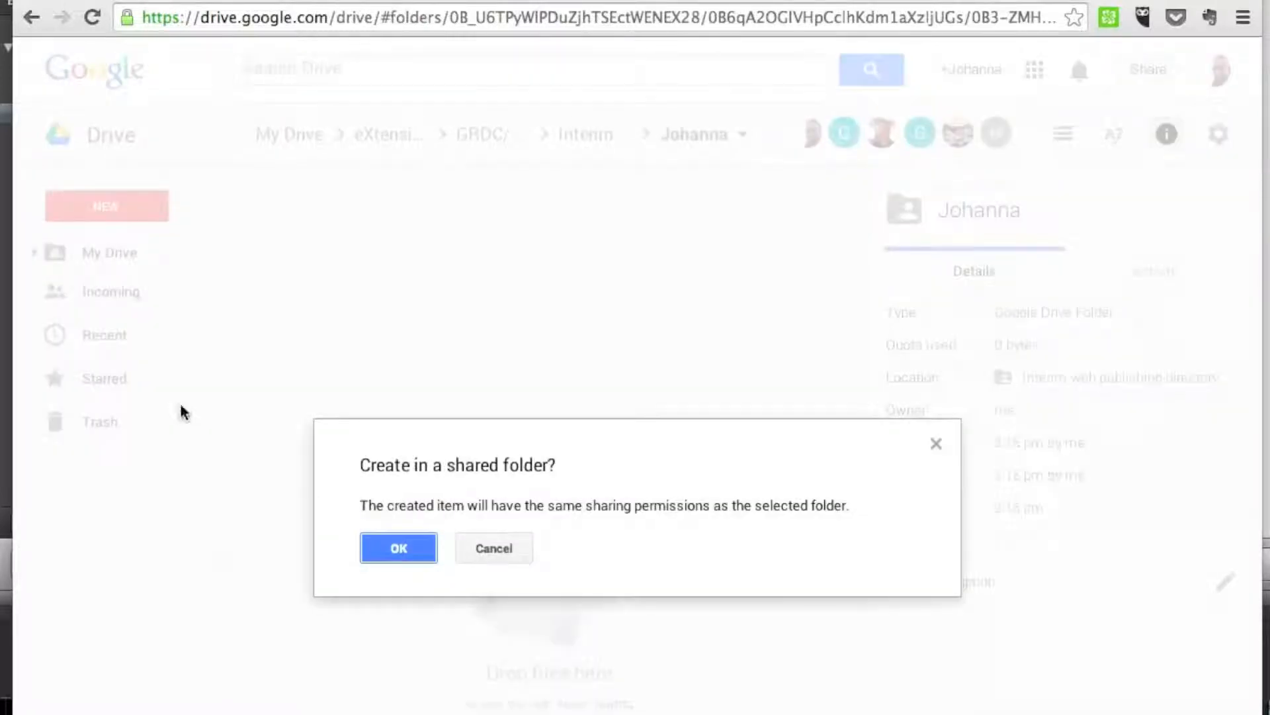
click(408, 554)
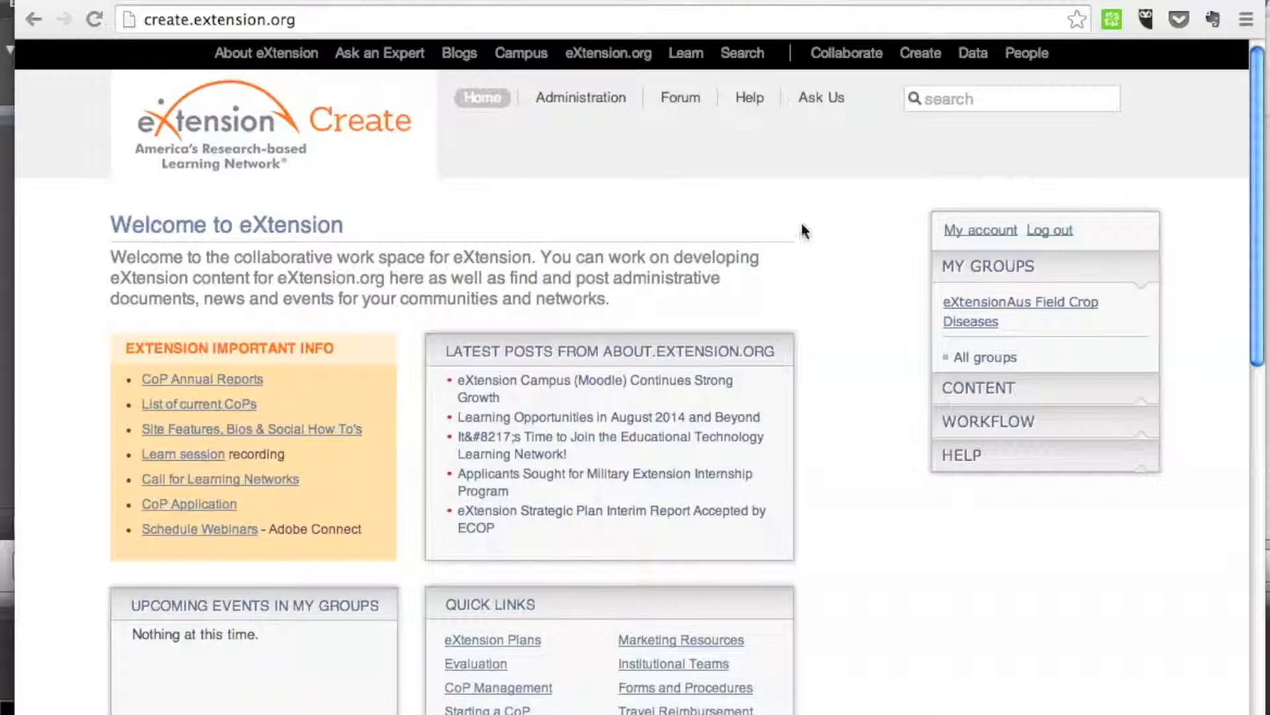
Open the eXtensionAus Field Crop Diseases group in eXtension Create and start a new article.
click(991, 305)
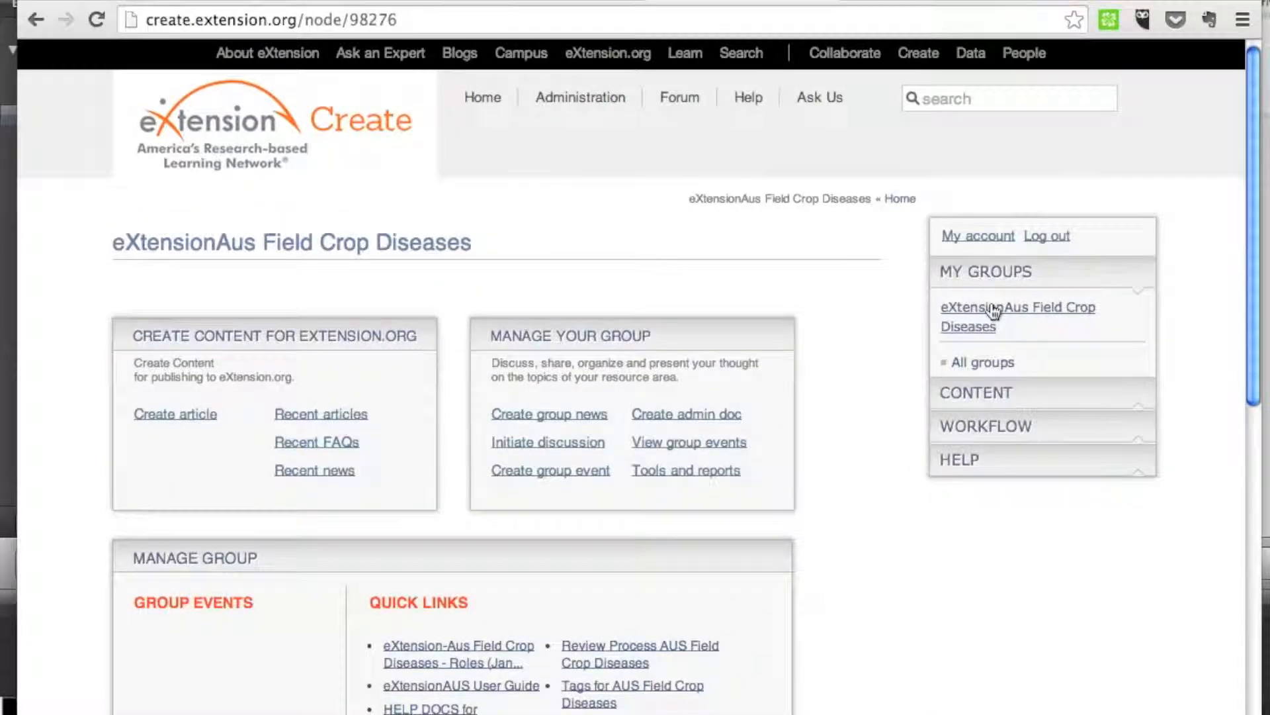
click(207, 421)
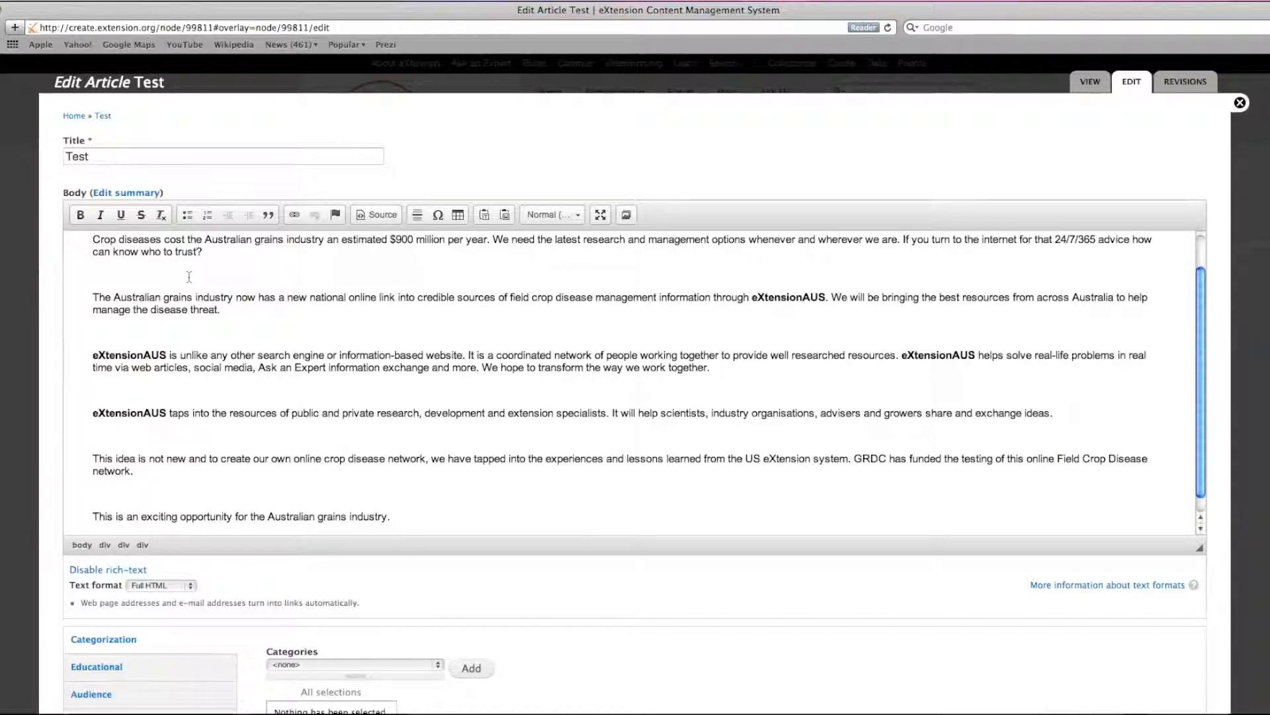
Save the article titled Test and review its published view.
scroll(190, 277, down, 5)
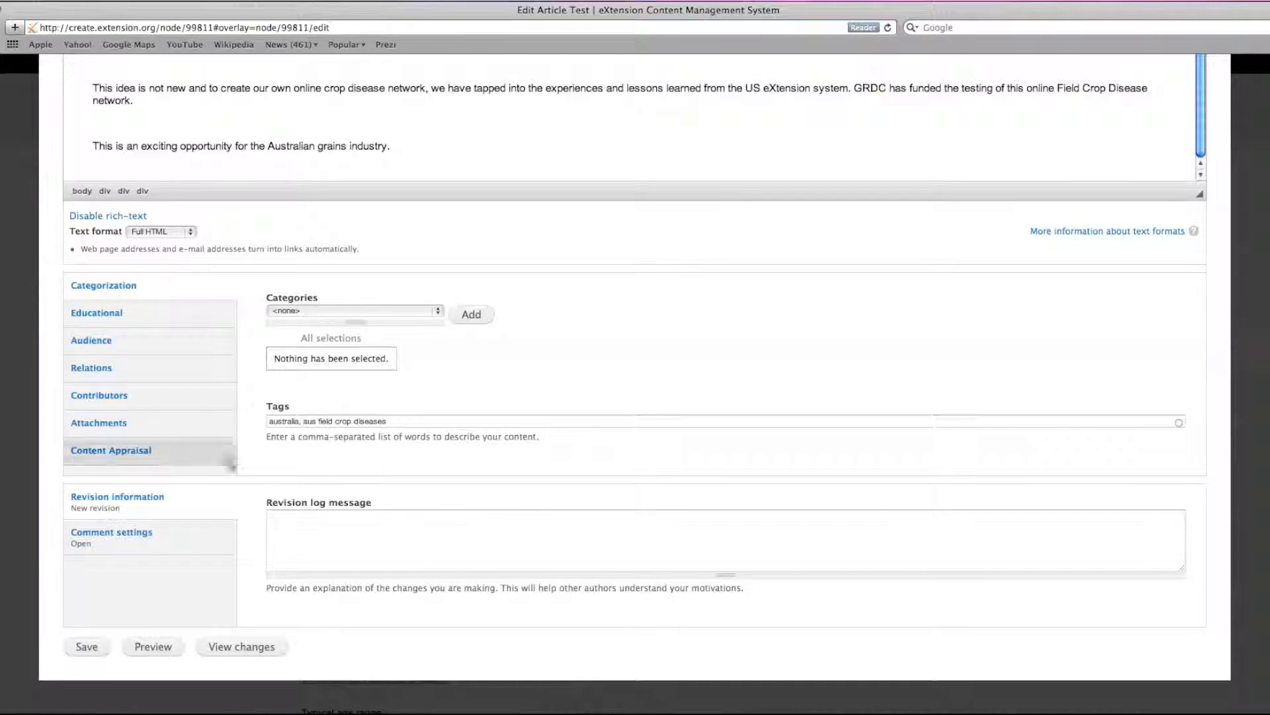
click(91, 647)
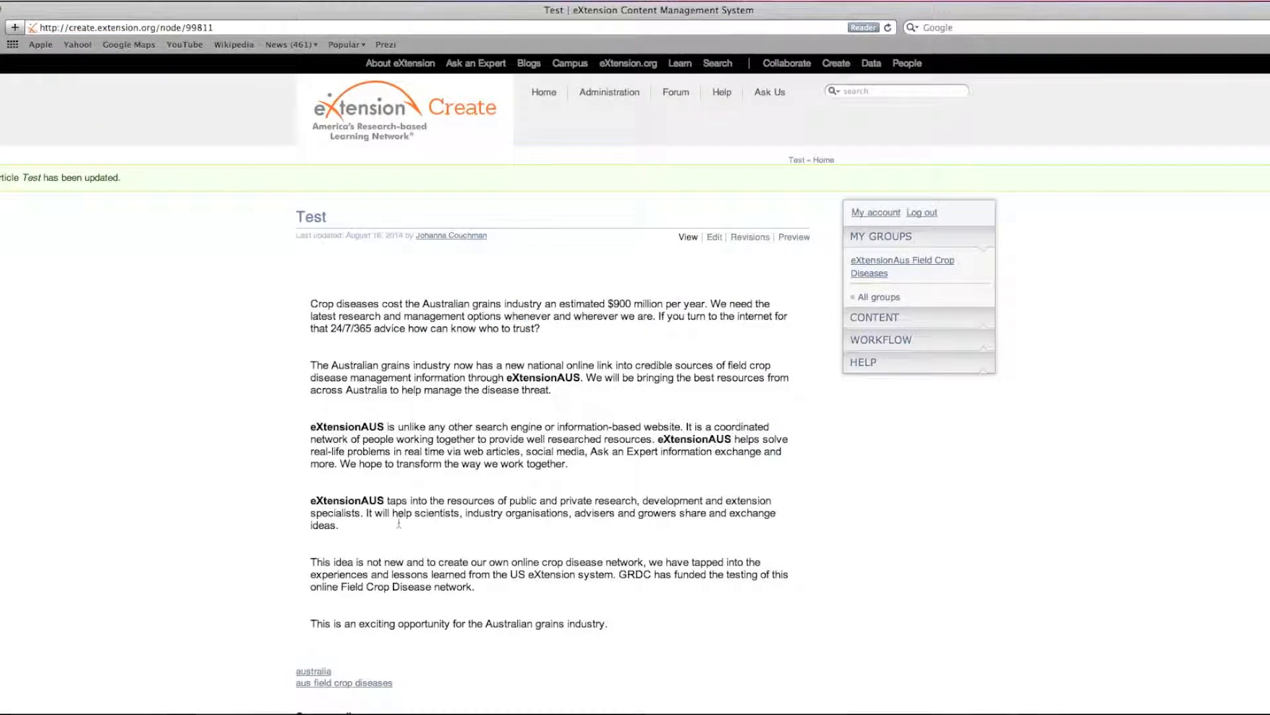
scroll(399, 526, down, 1)
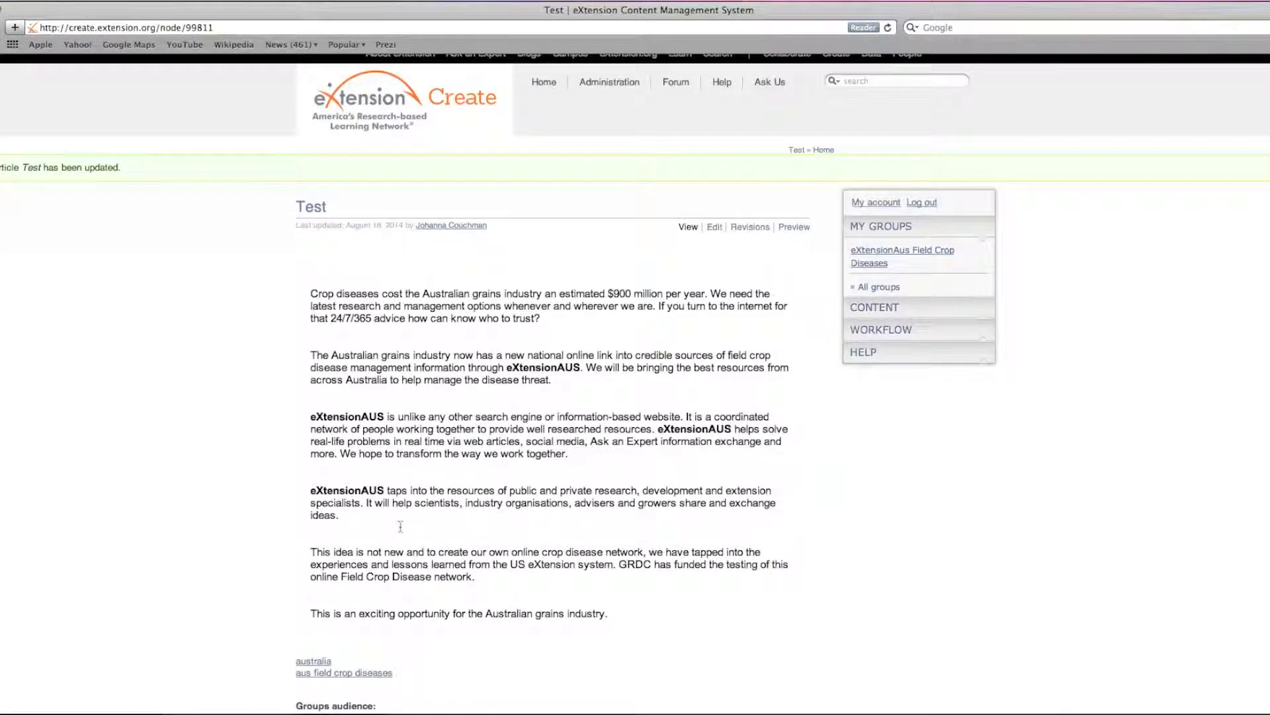
scroll(400, 526, up, 1)
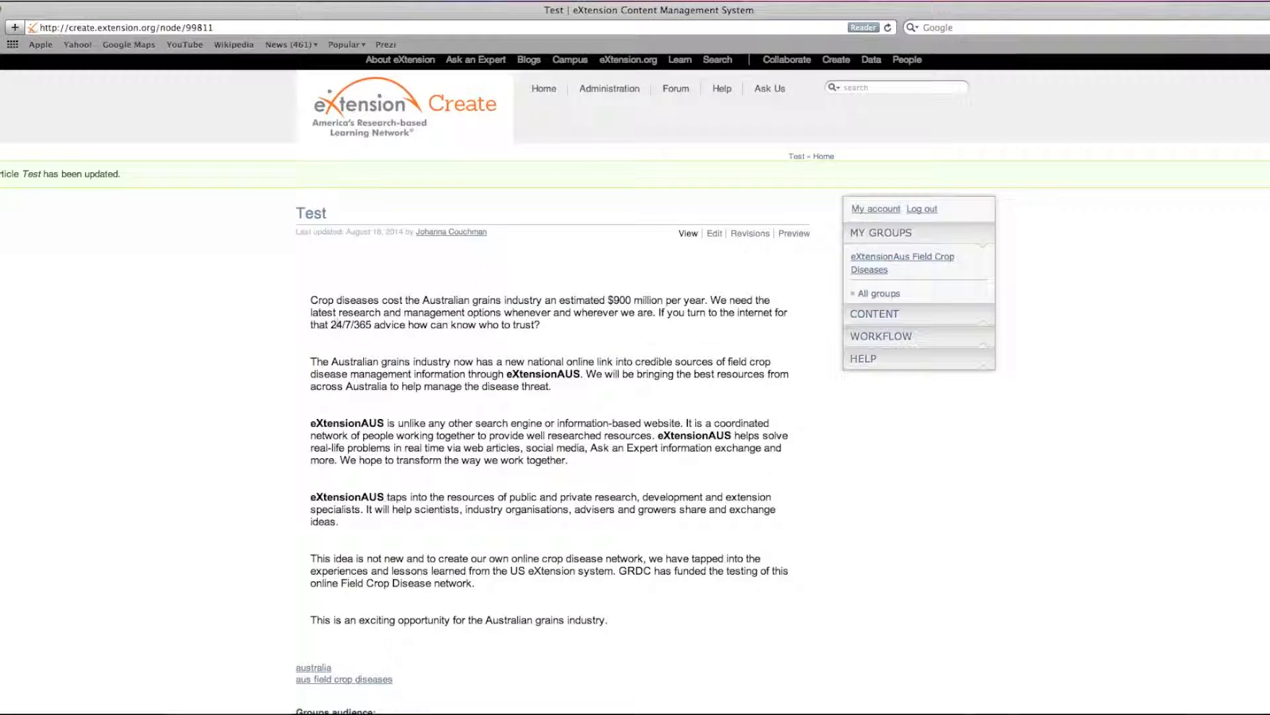
Return to the eXtensionAus Field Crop Diseases group and look through its full list of recent articles.
click(879, 263)
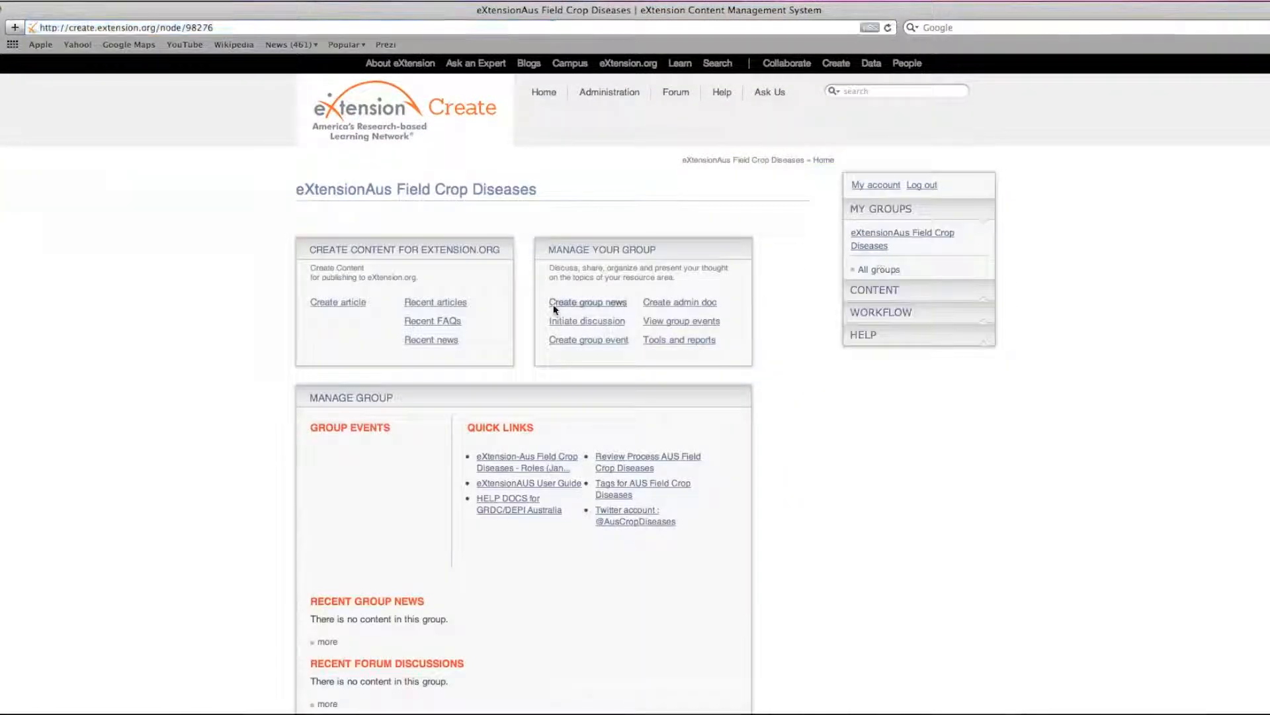
scroll(540, 319, down, 6)
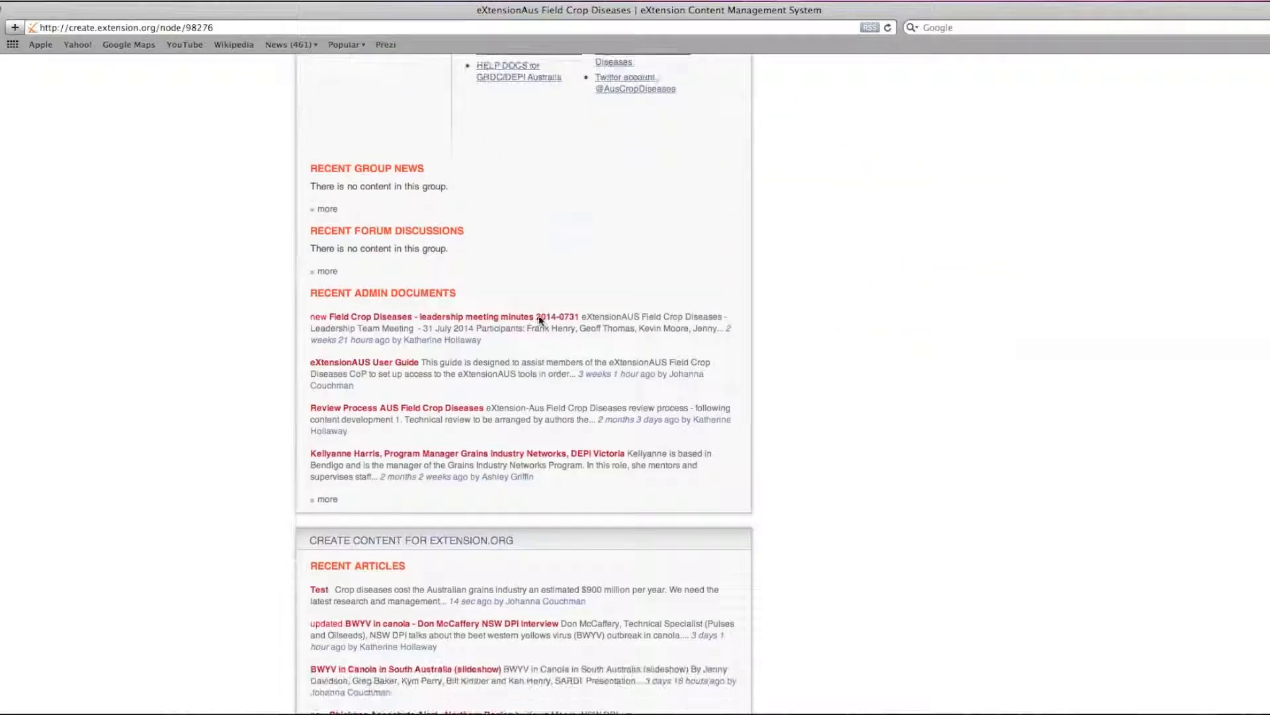
scroll(421, 587, down, 3)
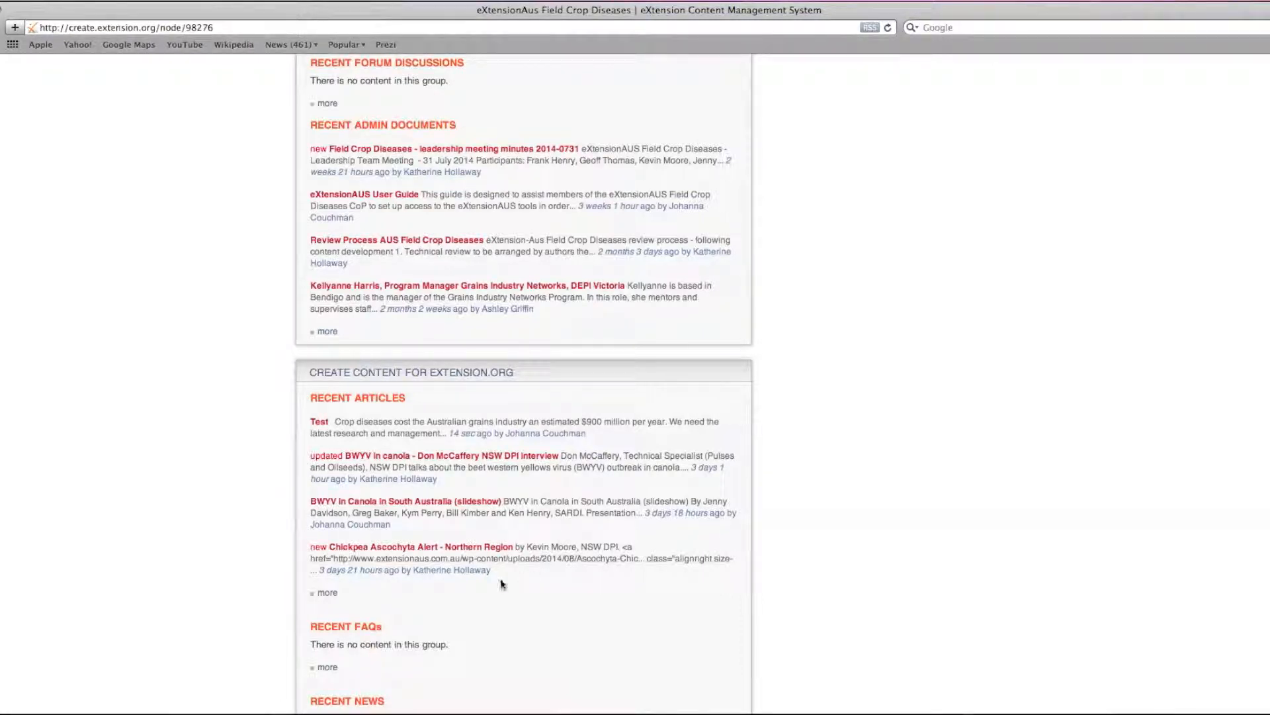
click(329, 594)
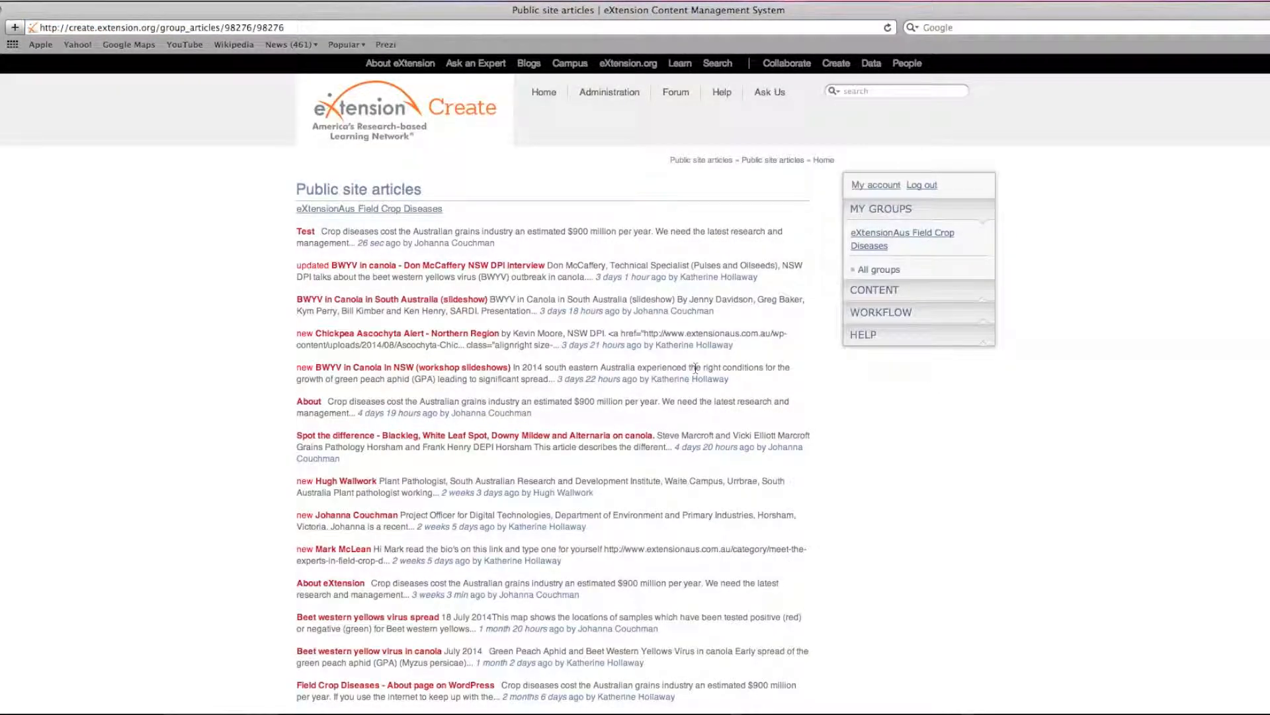
scroll(696, 369, down, 10)
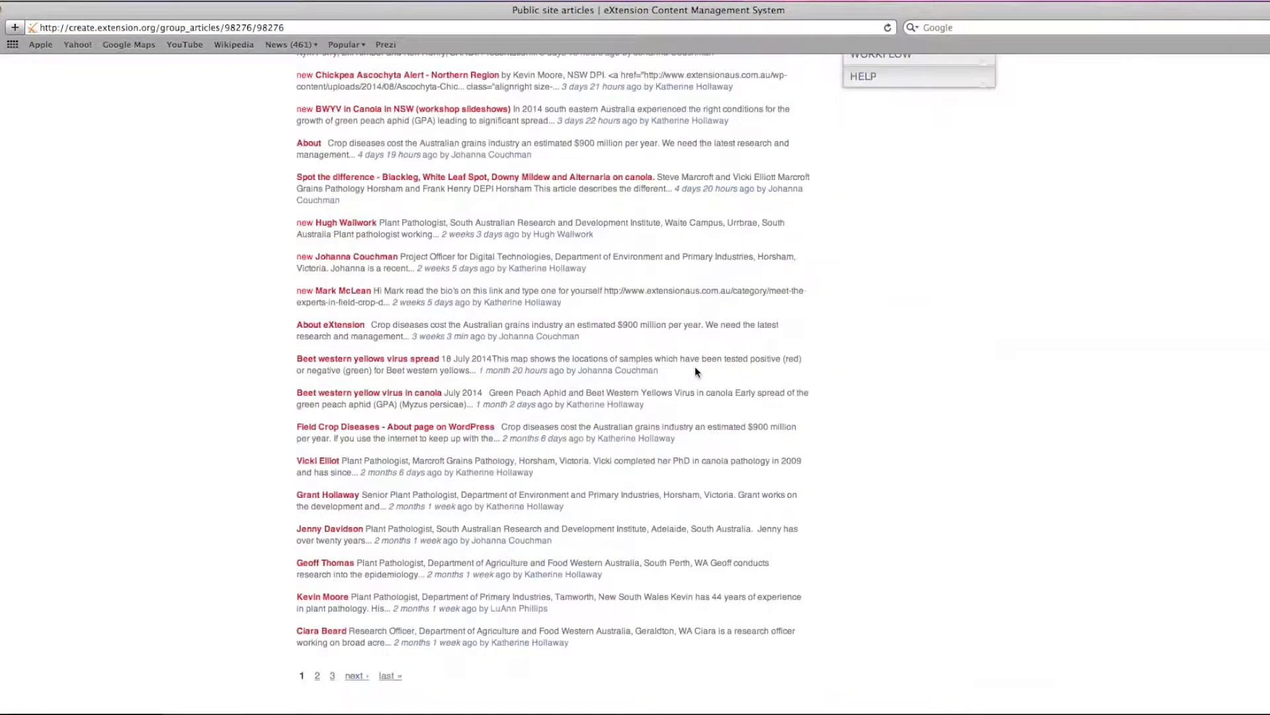
scroll(696, 368, up, 10)
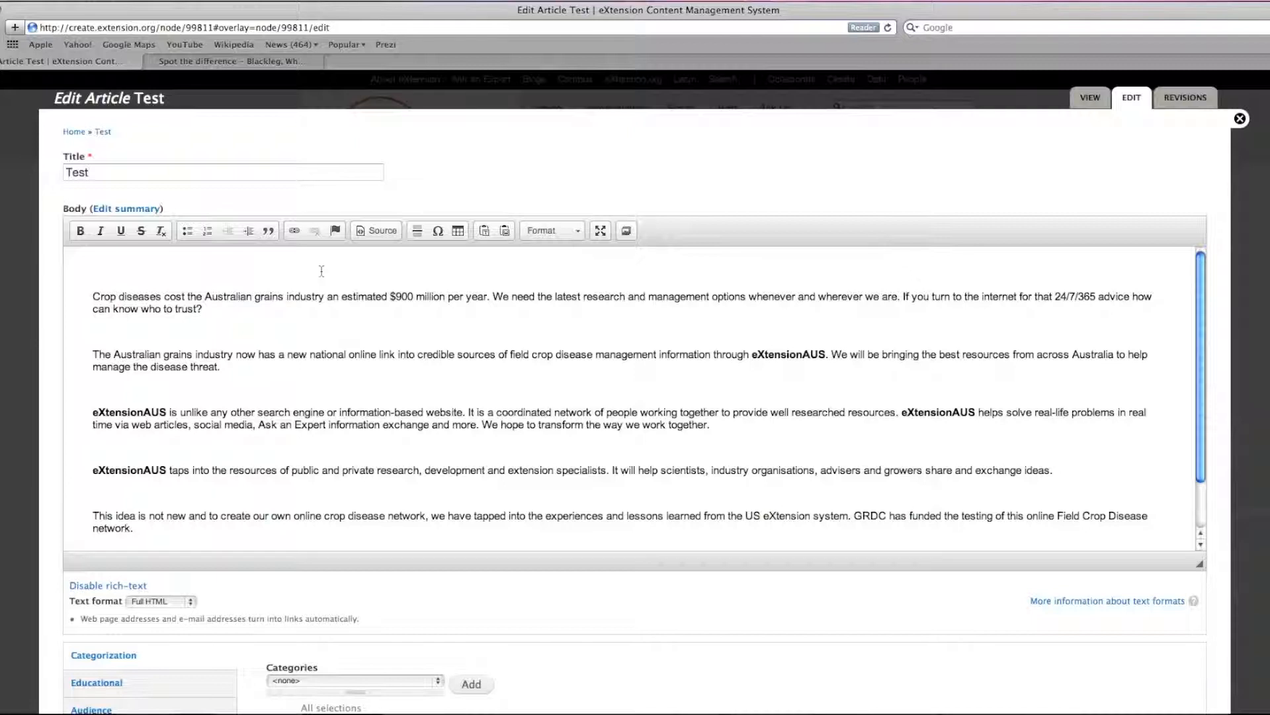
In the "Spot the difference" canola article, examine the Figures 1A reference in the text and the Figures 1 caption.
click(276, 62)
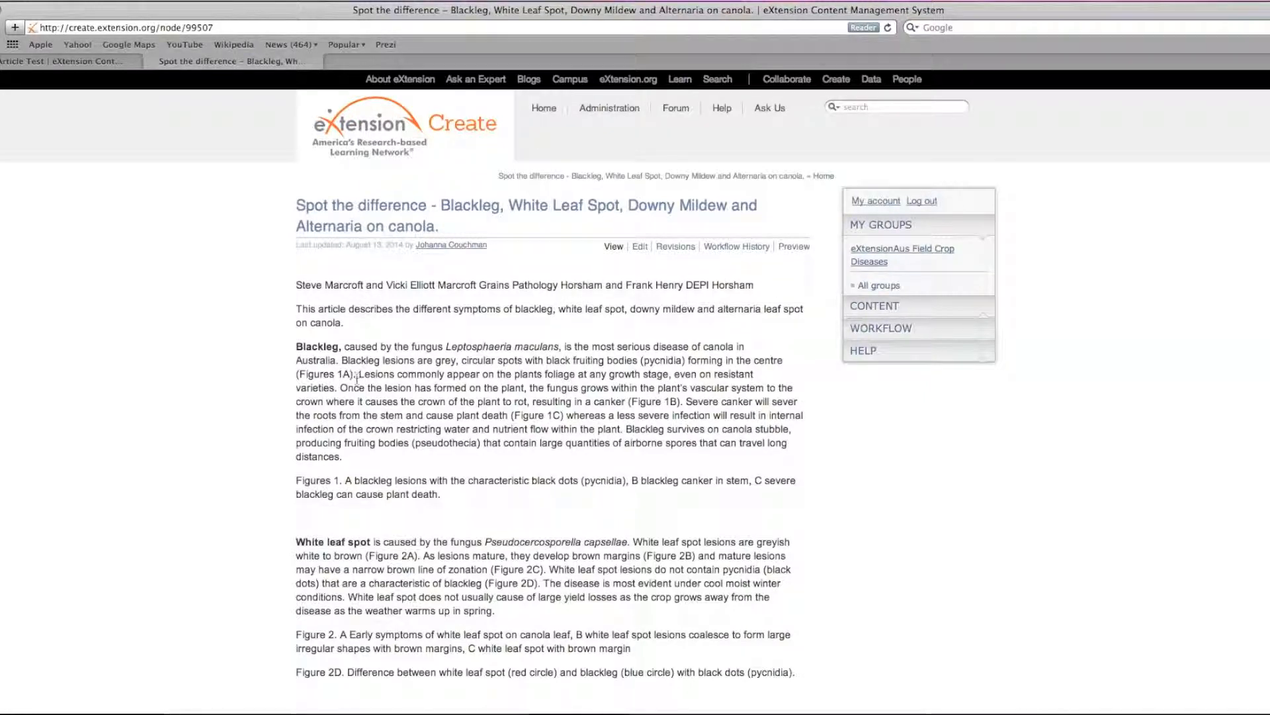
drag(356, 374, 301, 373)
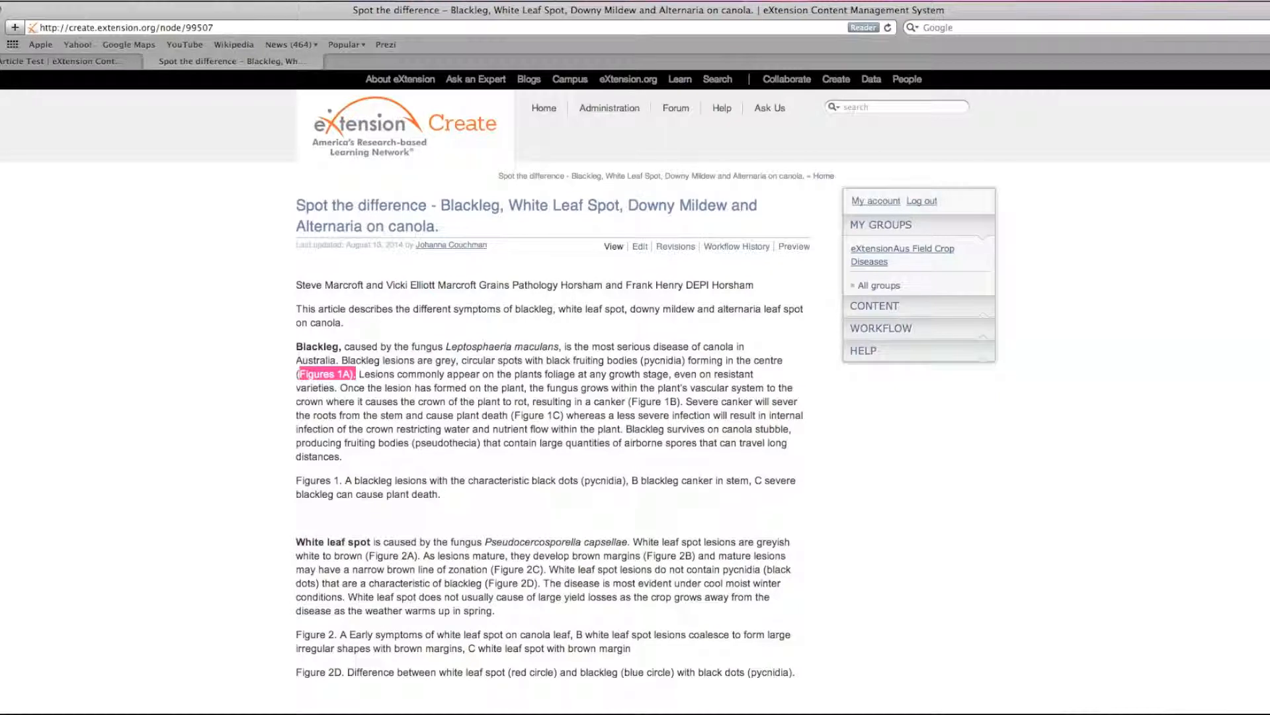
click(454, 495)
drag(450, 495, 292, 482)
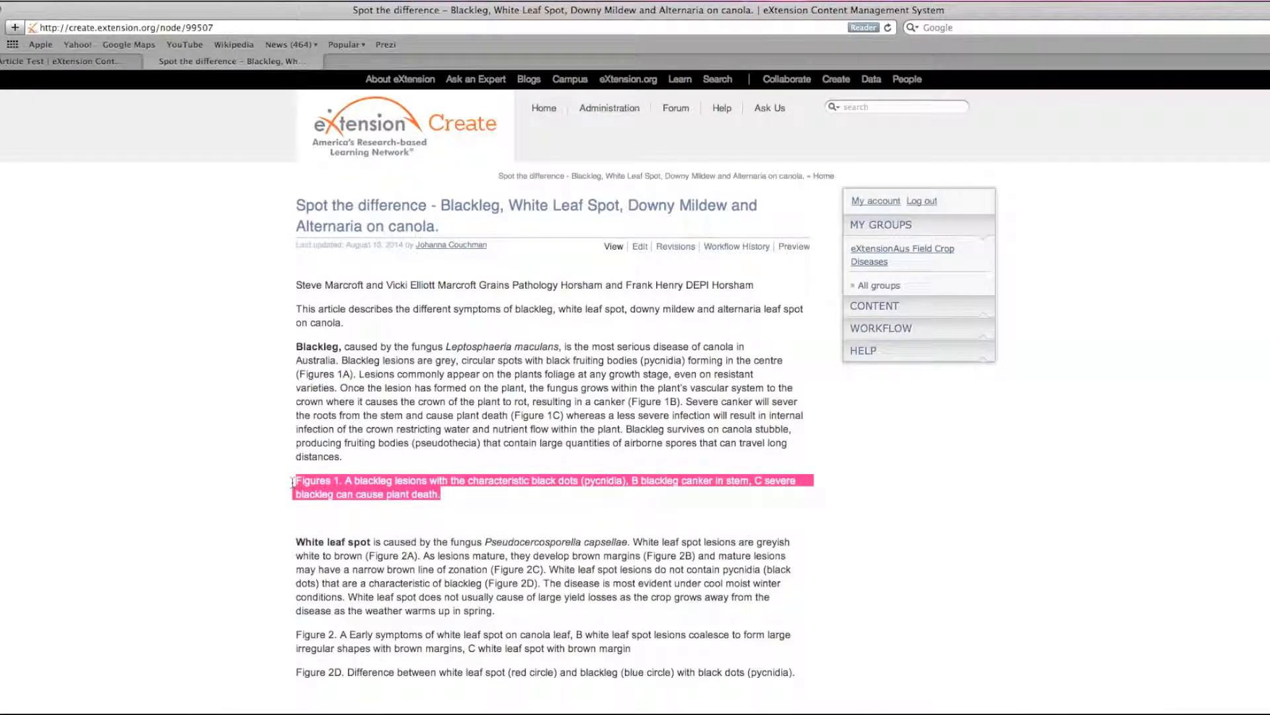
click(231, 439)
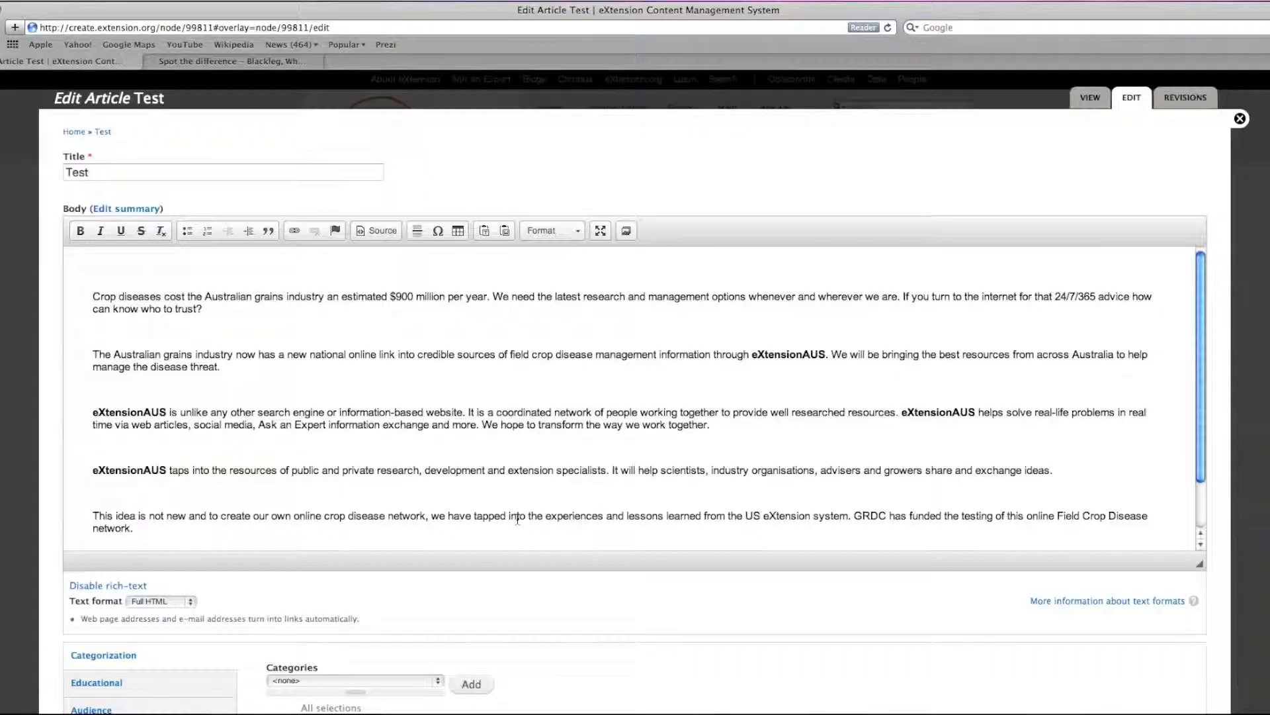
Re-enter the second tag of the Test article as the suggested "aus field crop diseases".
scroll(518, 518, down, 4)
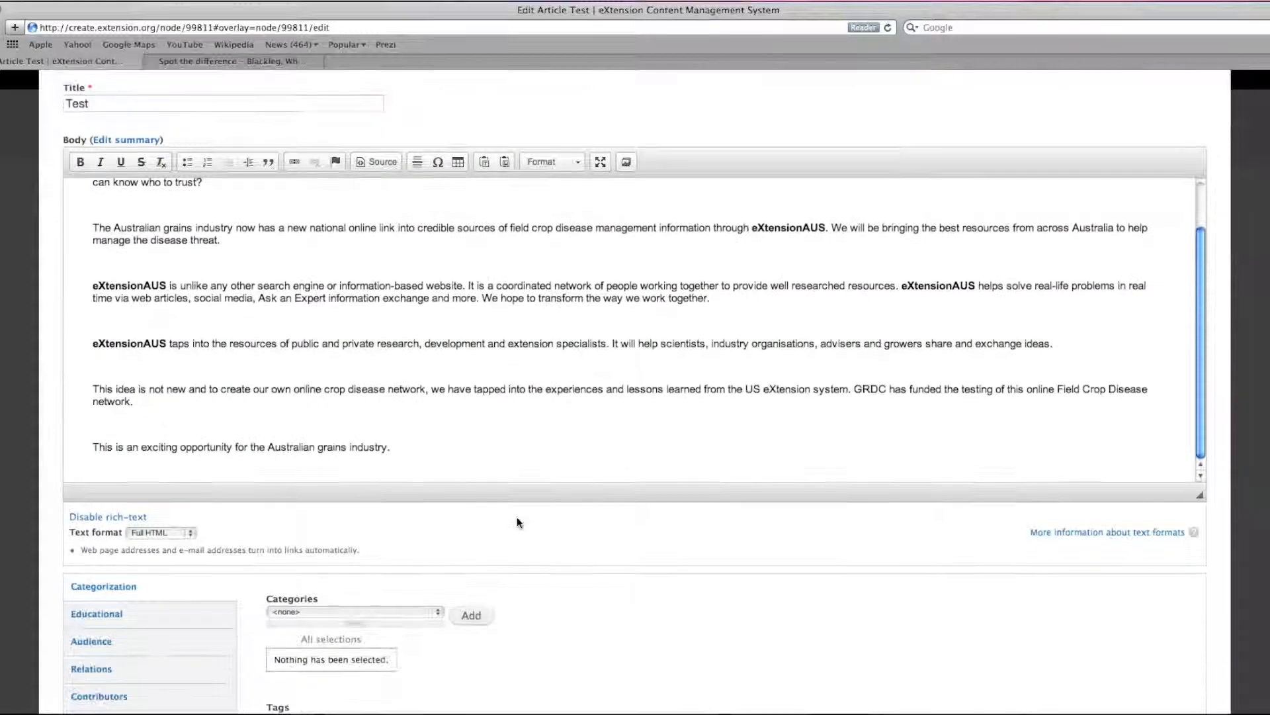
scroll(517, 522, down, 5)
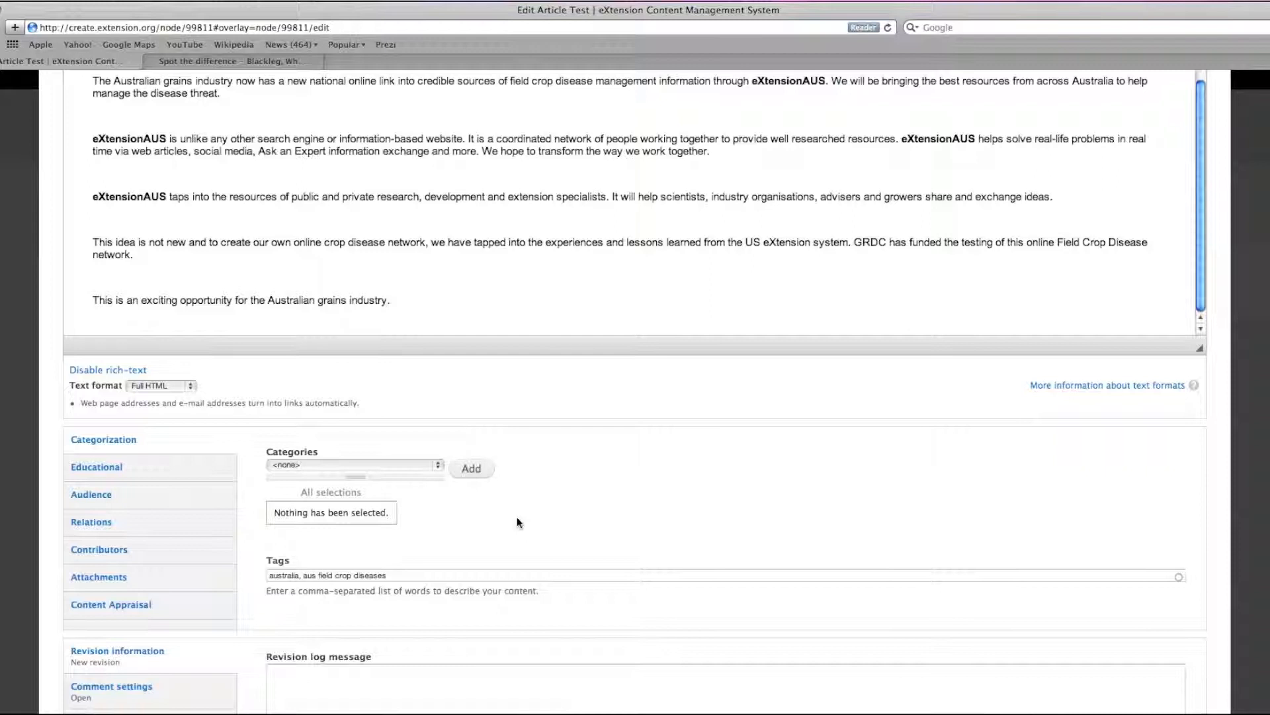
scroll(518, 522, down, 4)
click(319, 426)
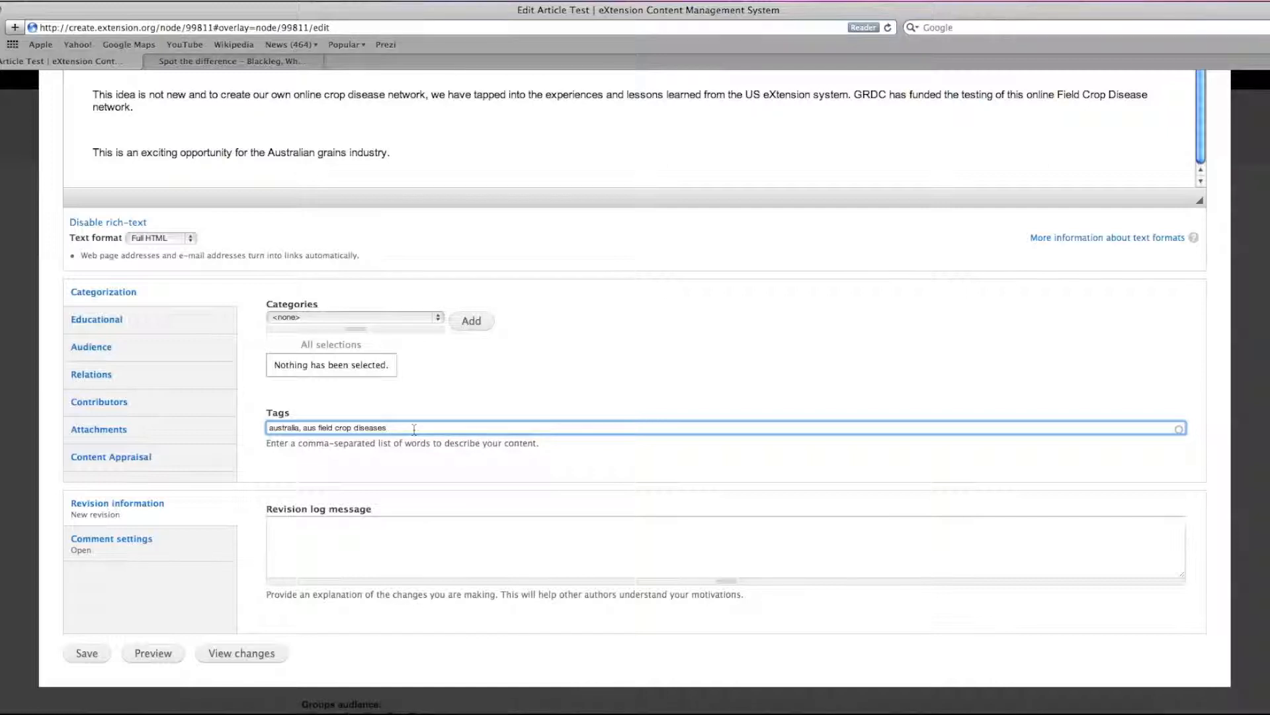
drag(414, 428, 319, 429)
key(BackSpace)
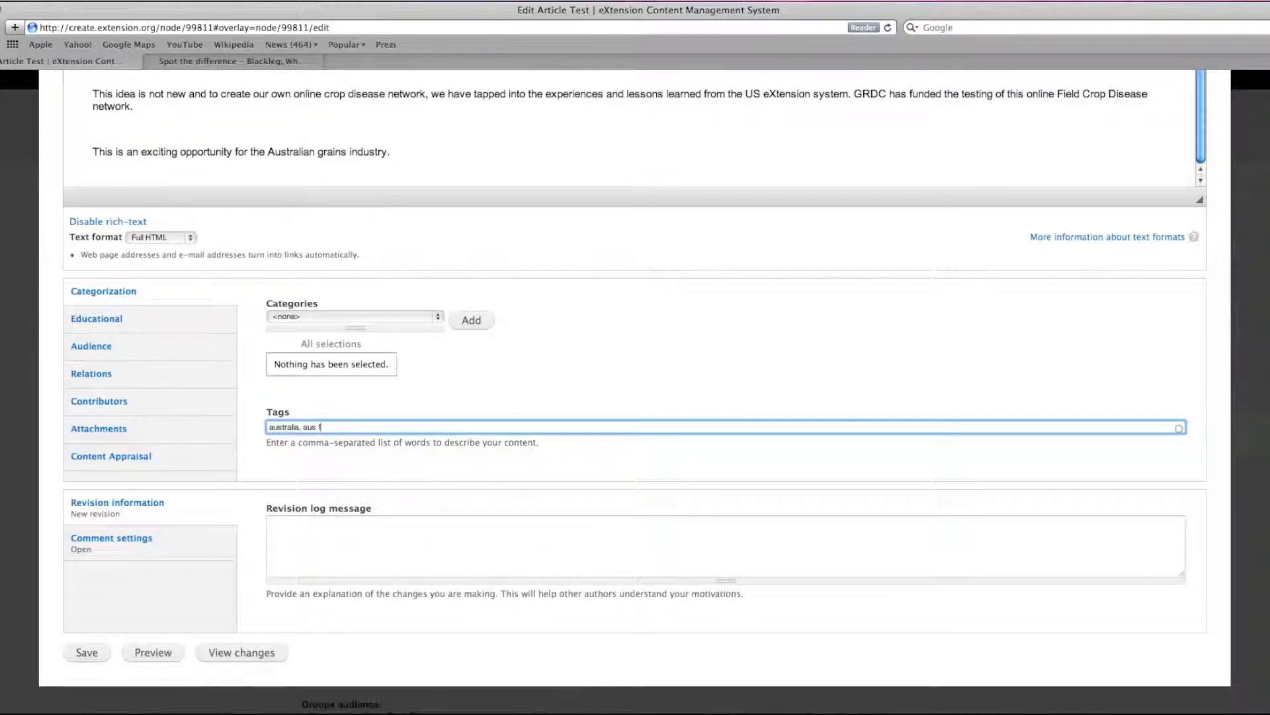
text(f)
click(344, 439)
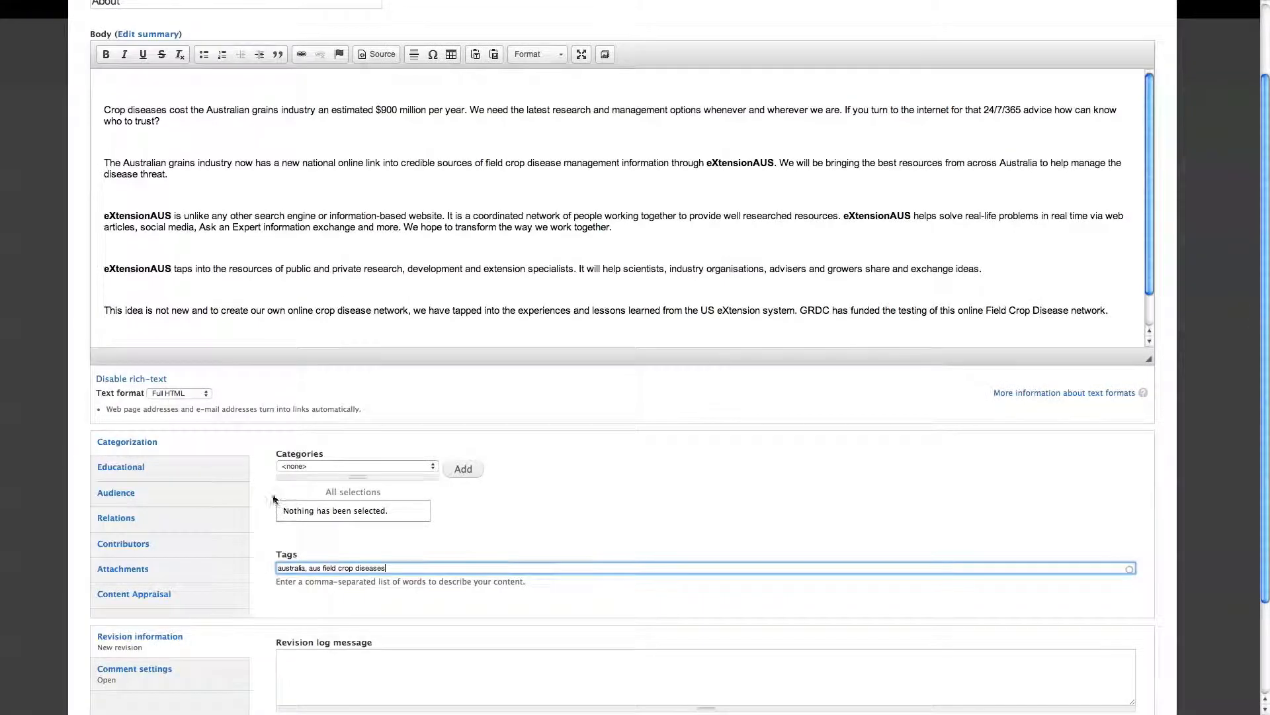
Set the article's groups audience to eXtensionAus Field Crop Diseases.
click(189, 358)
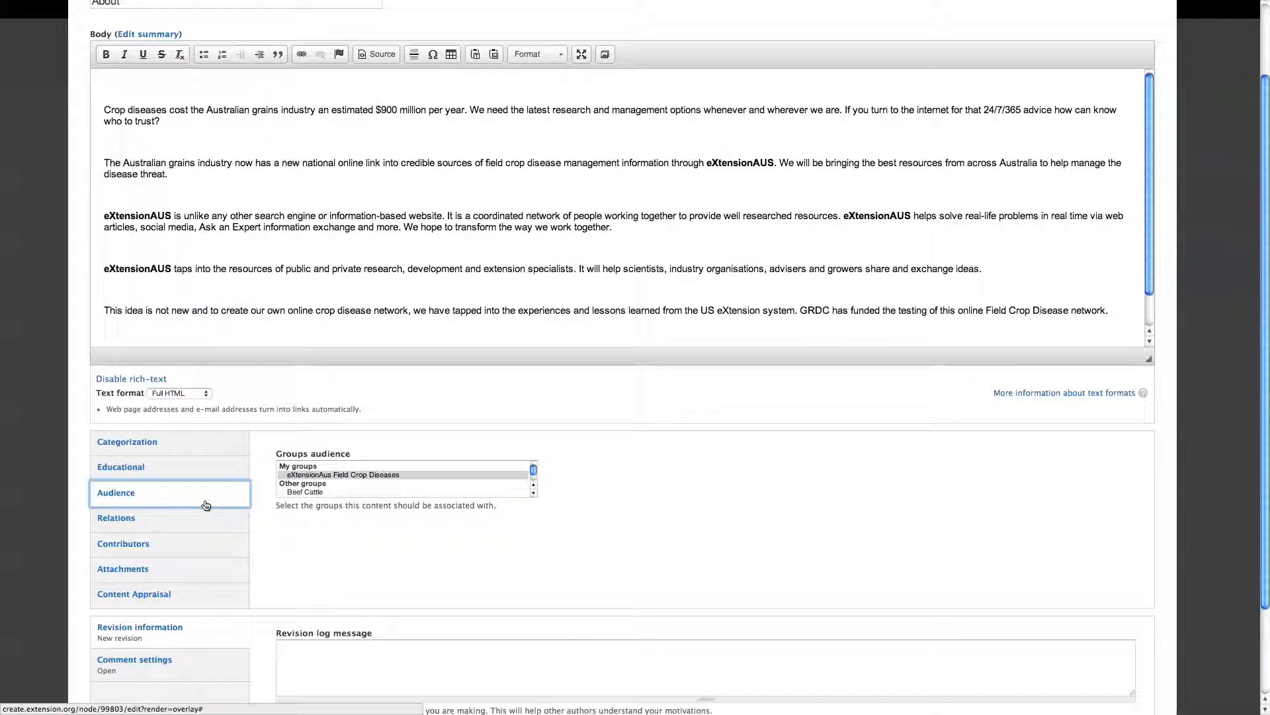
click(361, 475)
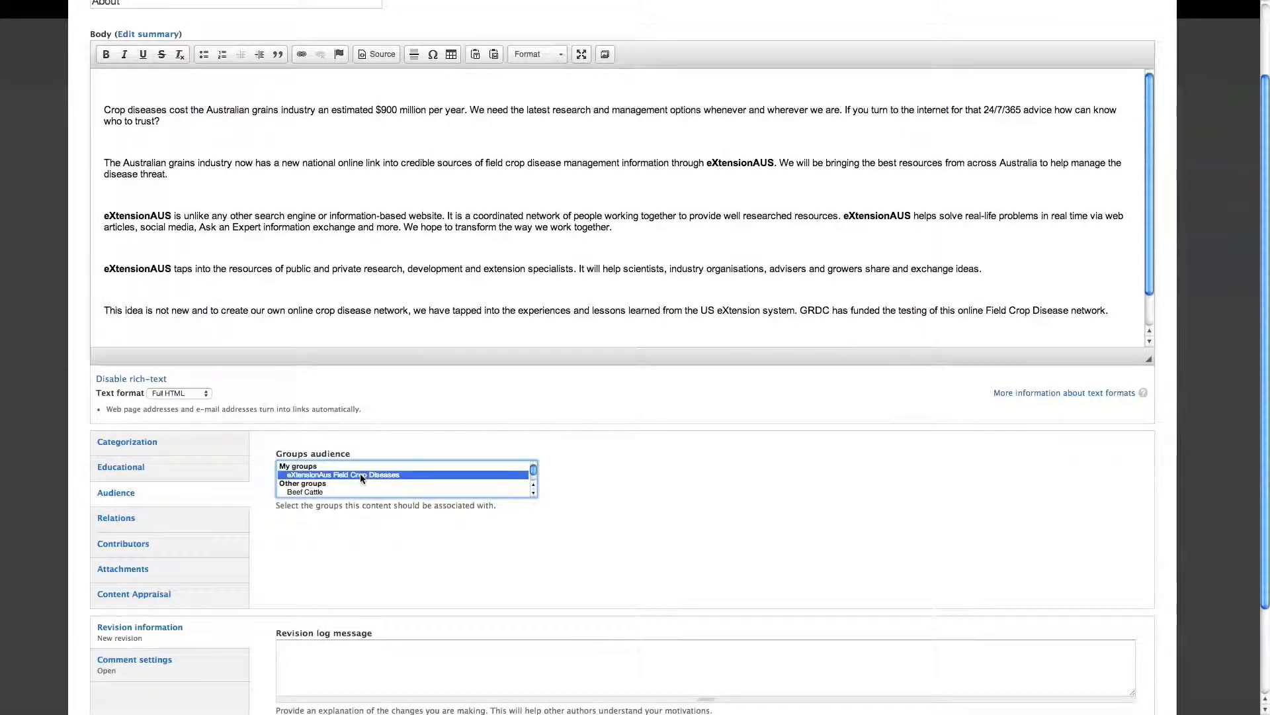
Assign the Primary Author role to the article's first contributor.
click(186, 552)
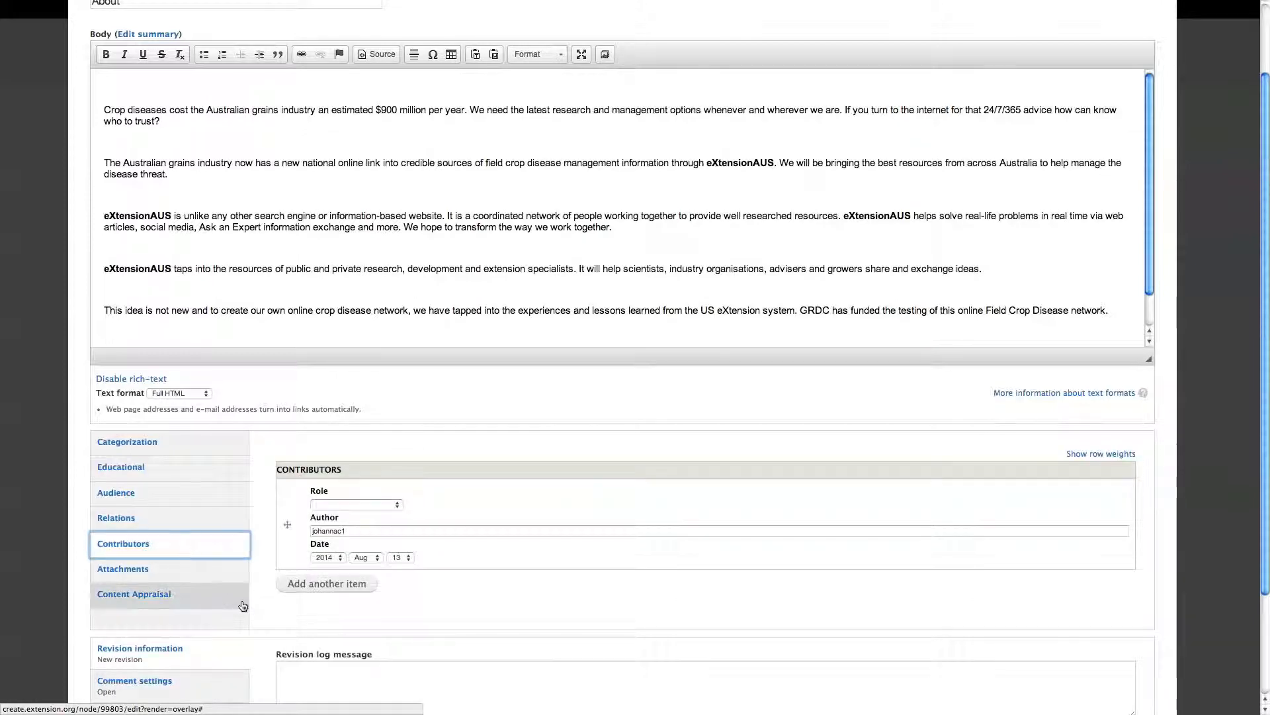
click(357, 505)
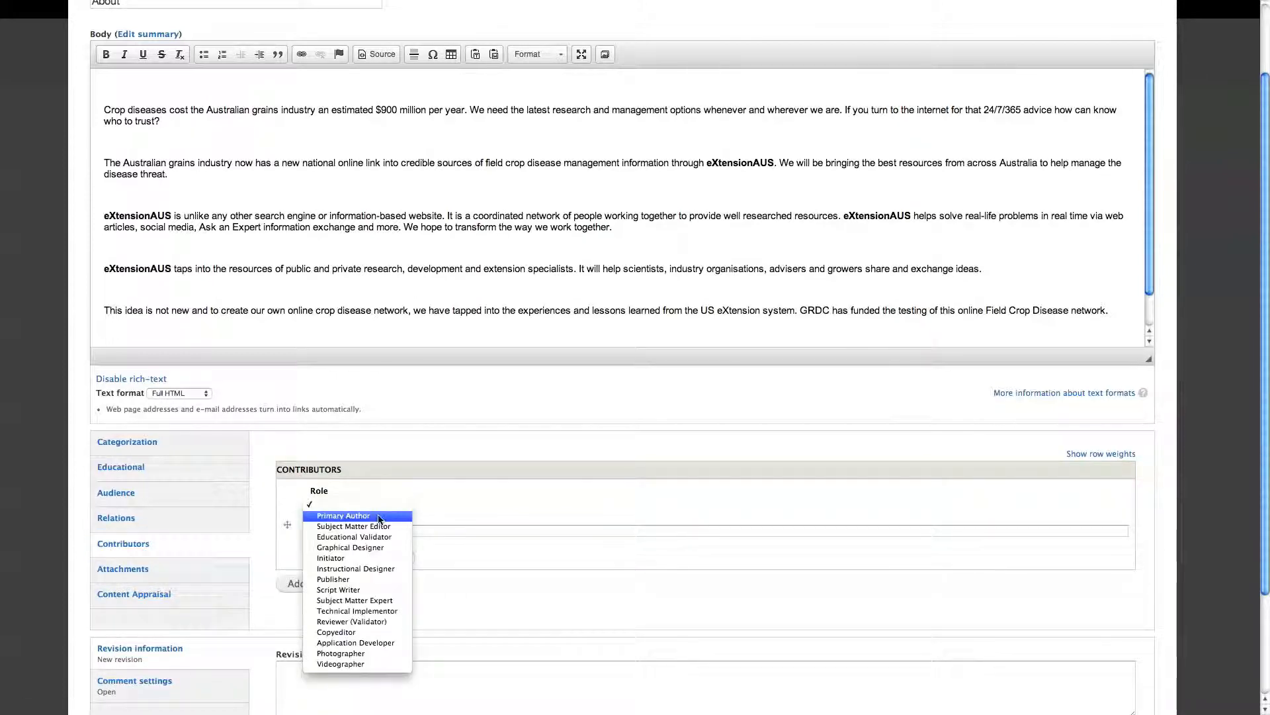
key(Escape)
click(379, 516)
Add a second contributor with the author's full name and the Subject Matter Editor role.
click(350, 588)
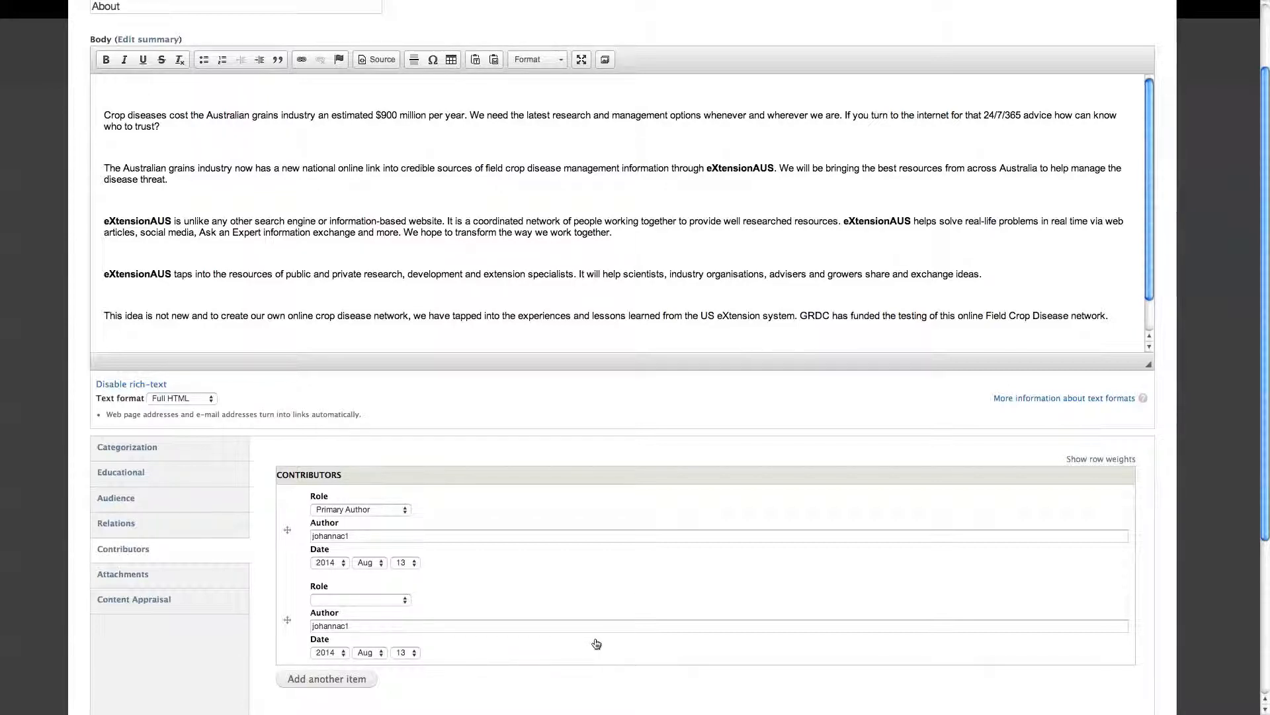
scroll(513, 579, up, 2)
scroll(510, 576, down, 5)
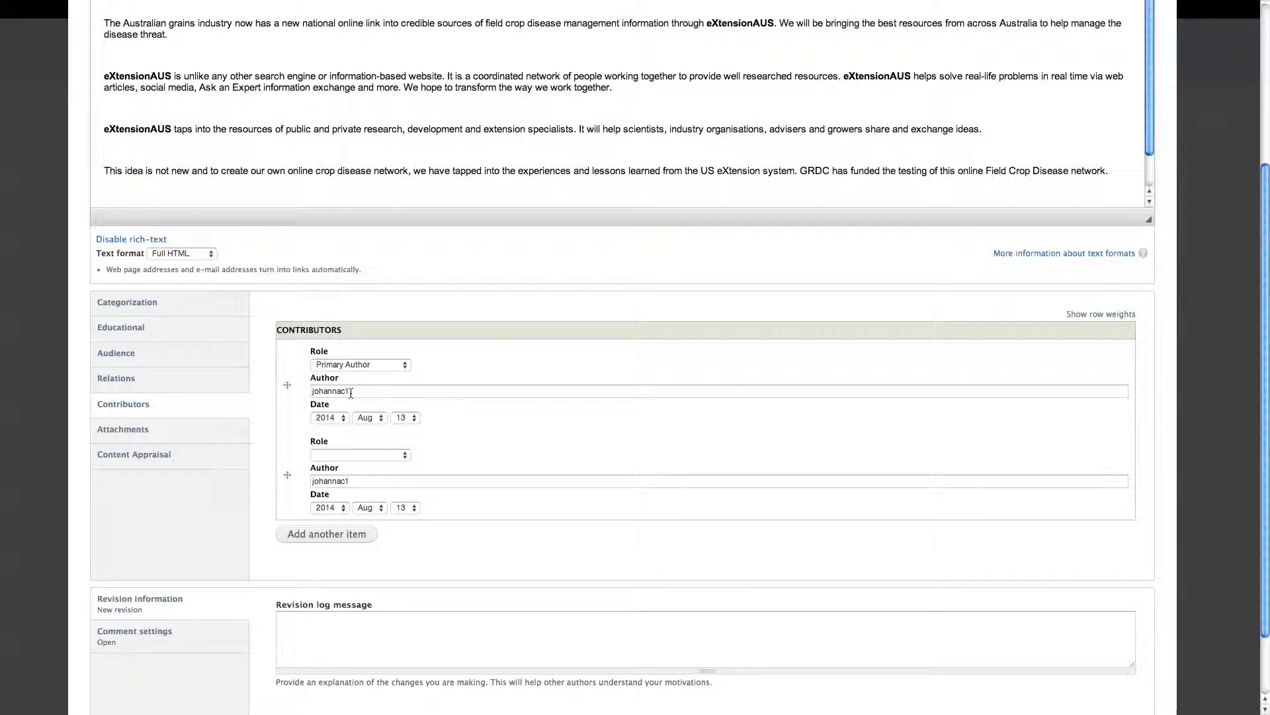
click(344, 481)
double_click(344, 481)
text(Johanna Couchman)
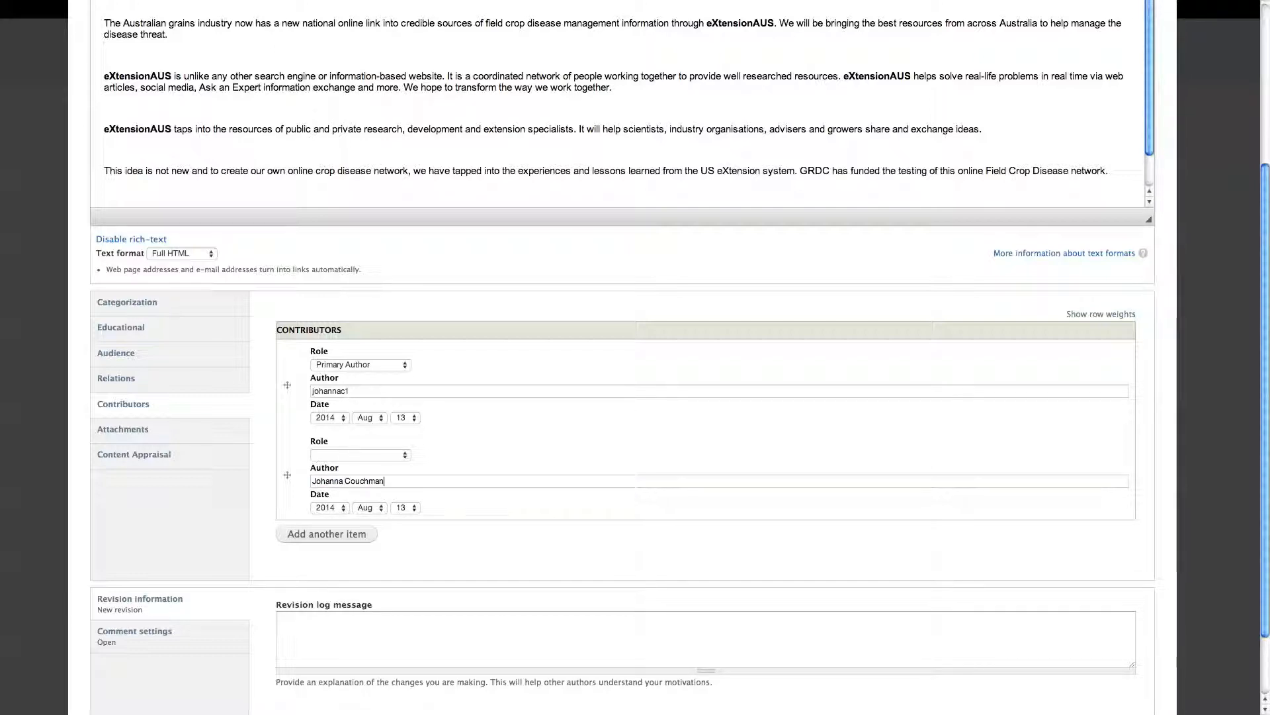
click(360, 454)
click(362, 477)
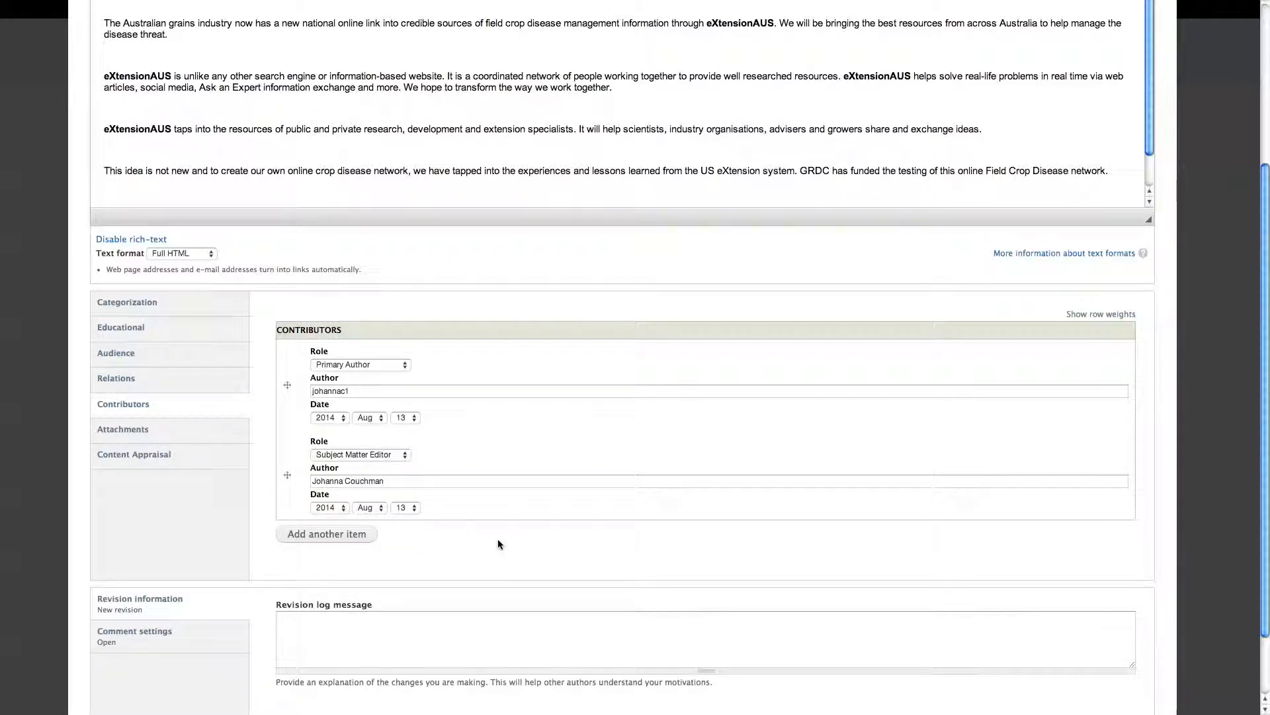
click(132, 429)
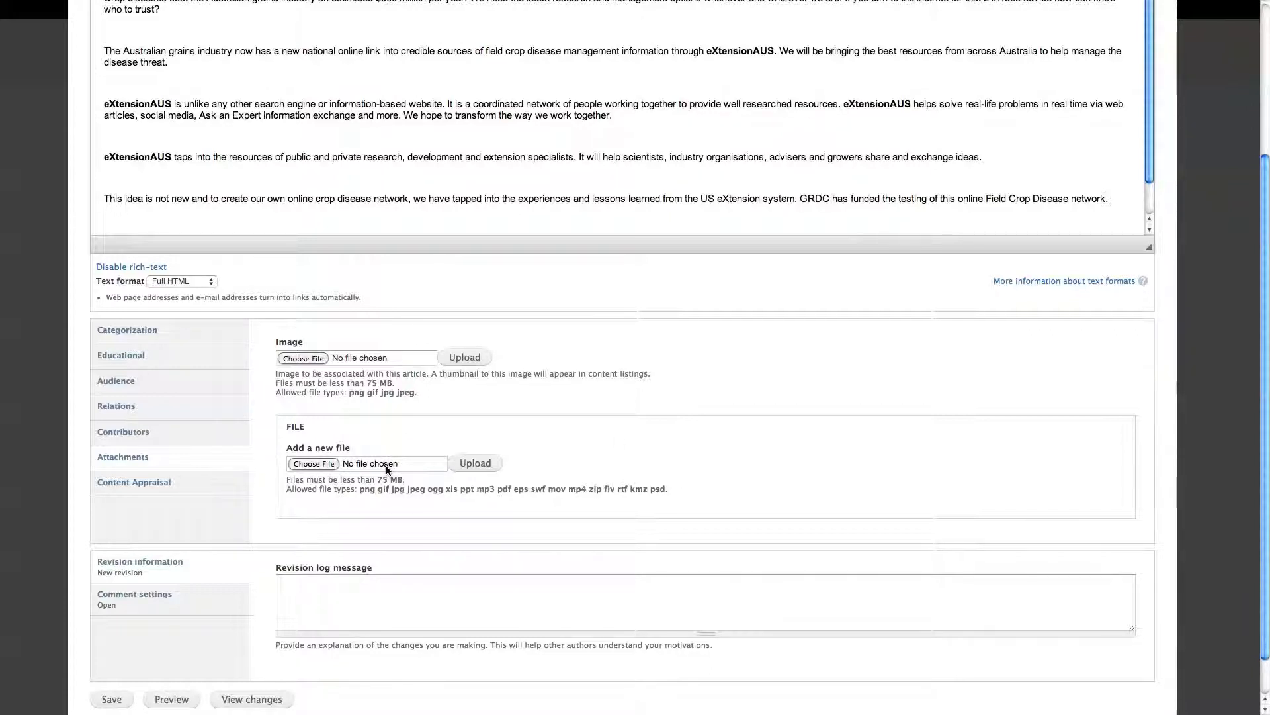
click(315, 466)
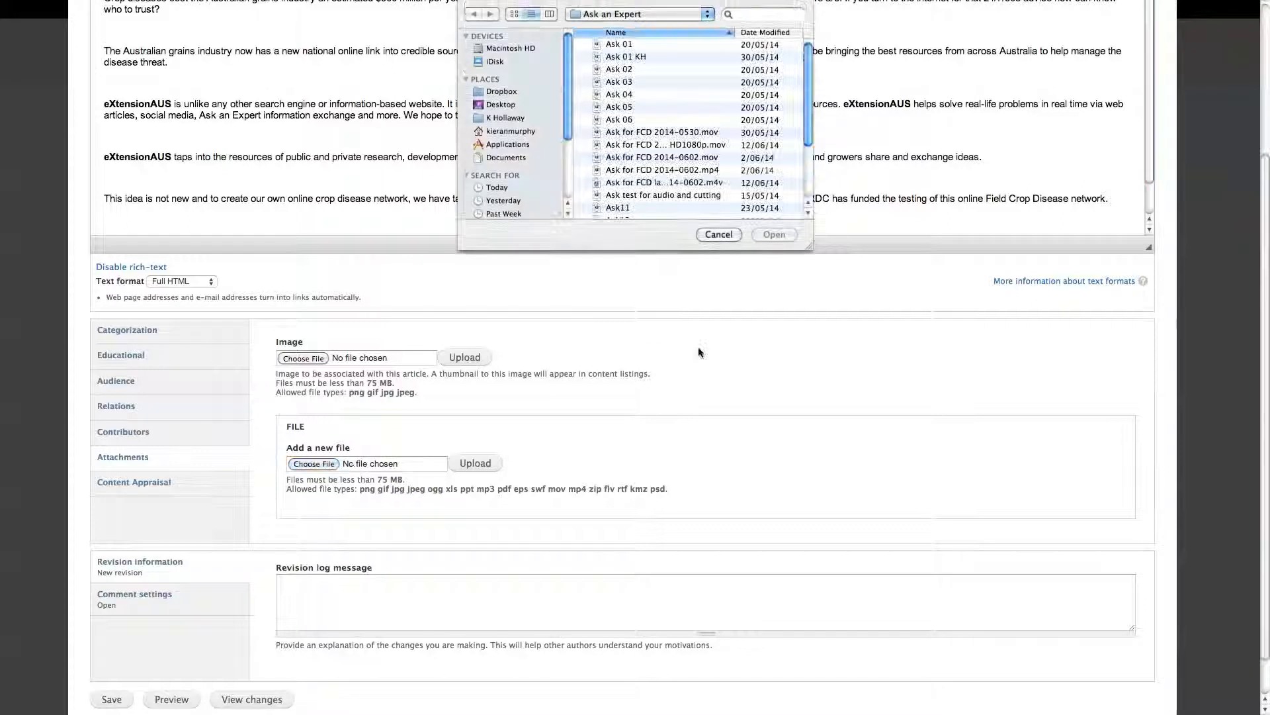
click(708, 235)
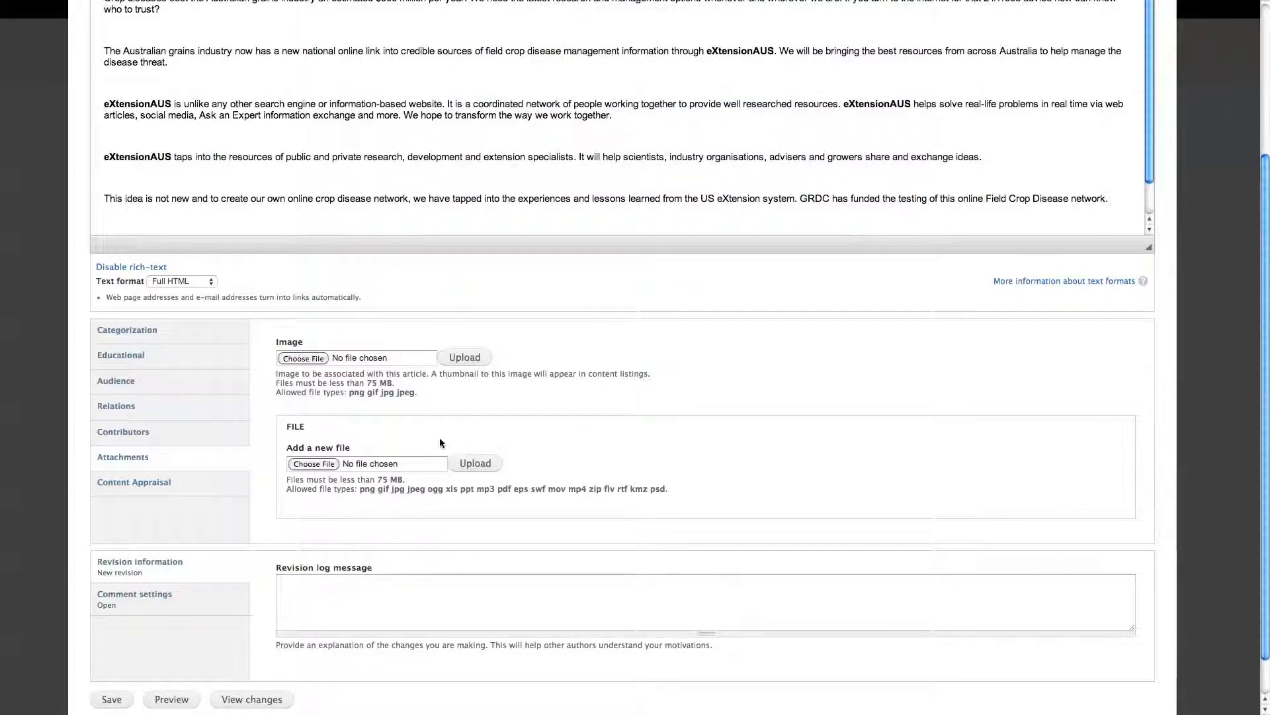
Save the article and update its publishing workflow state to Ready for Copy Edit.
click(112, 700)
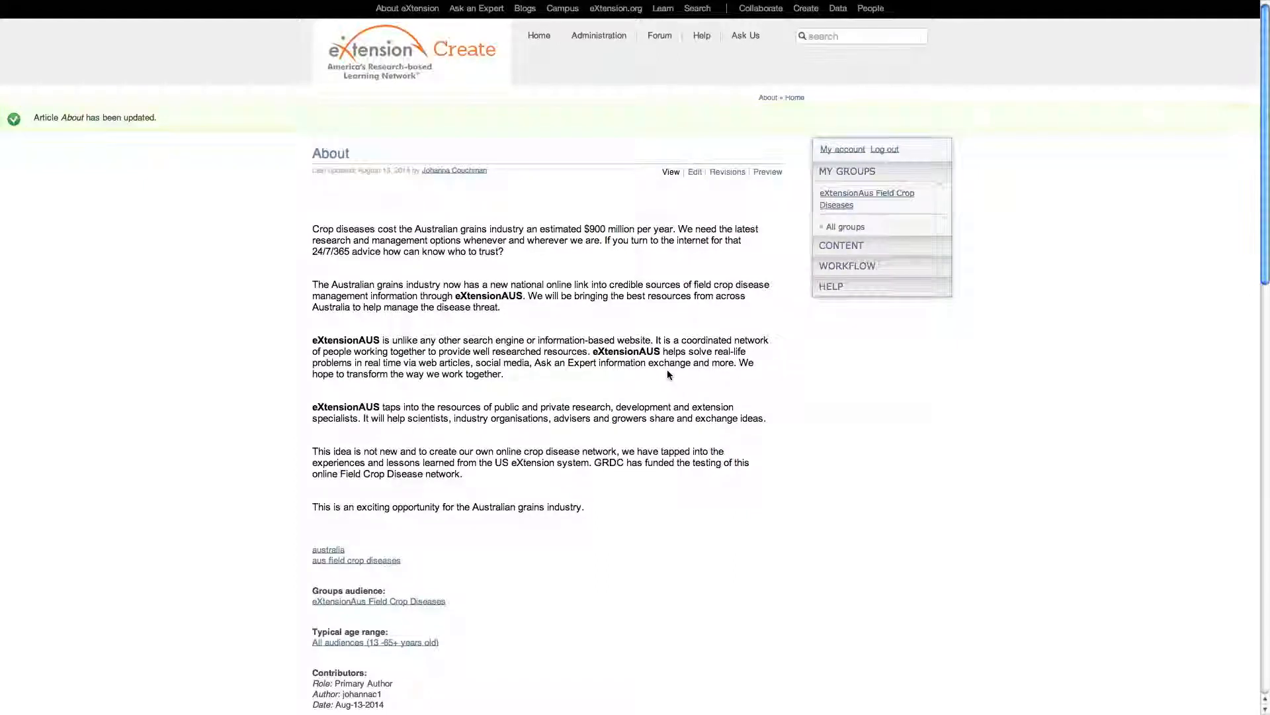
scroll(572, 564, down, 5)
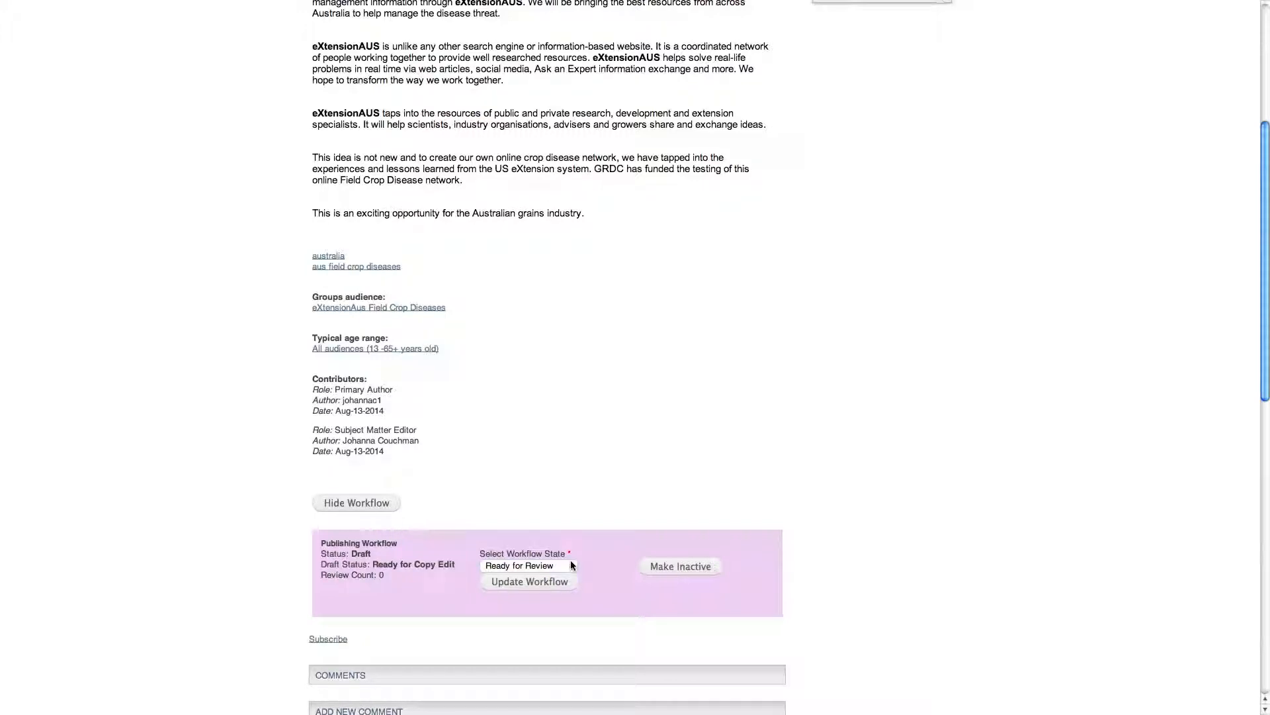
click(570, 562)
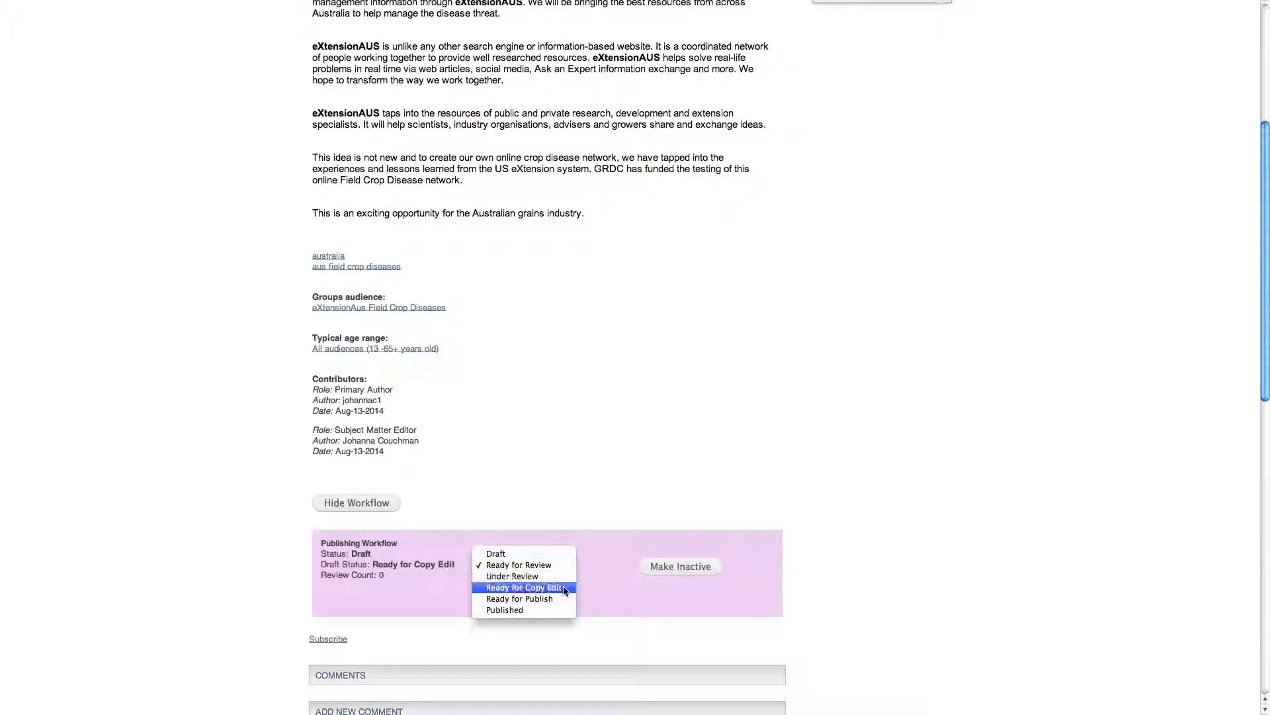
click(565, 588)
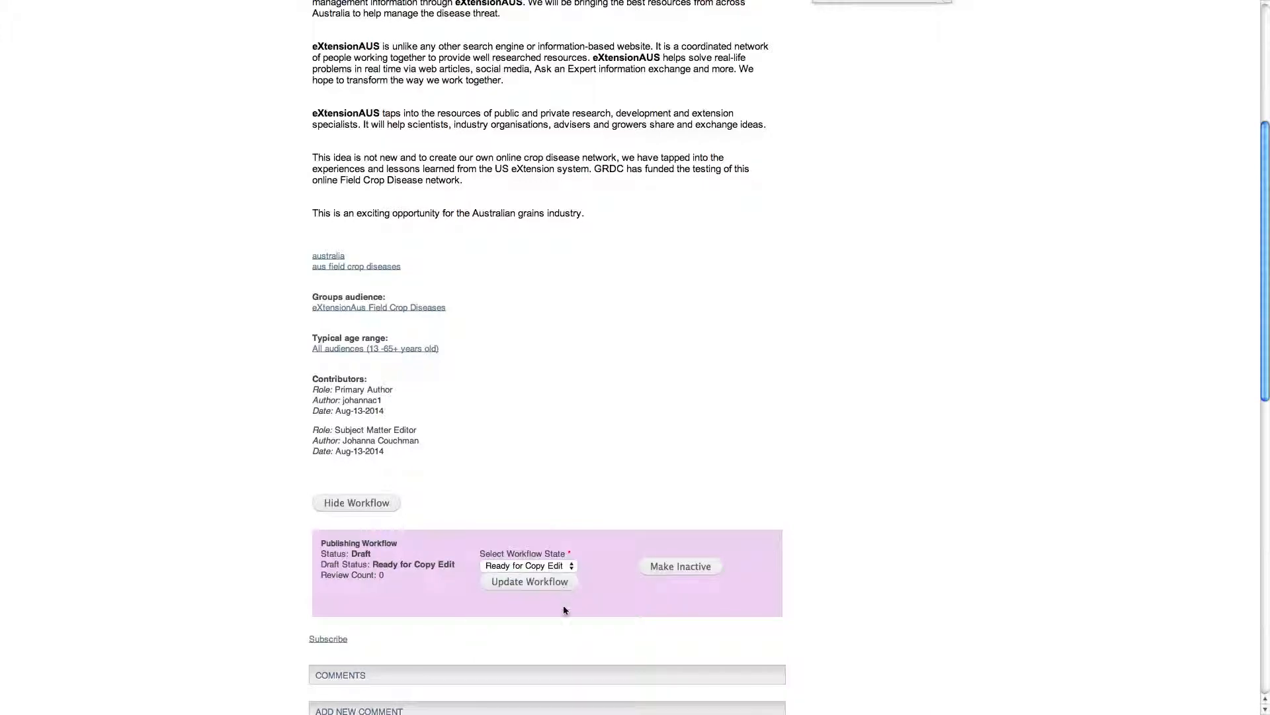
click(560, 591)
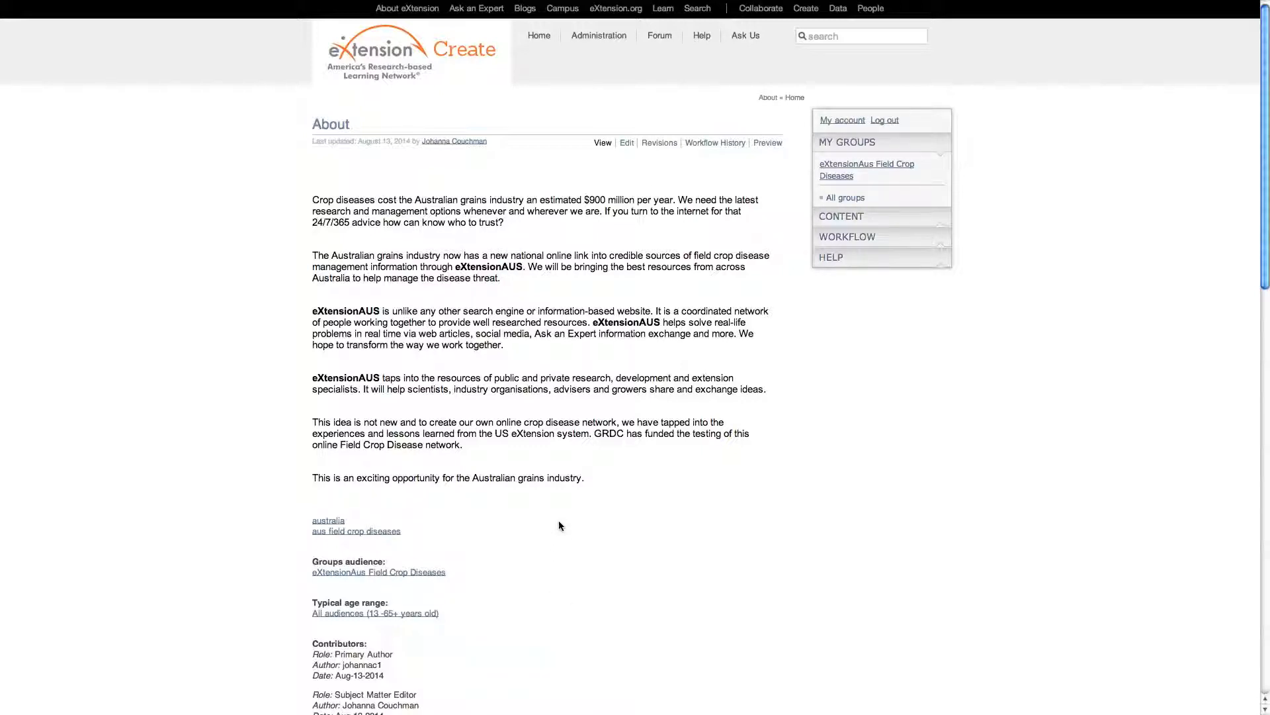
scroll(560, 526, down, 4)
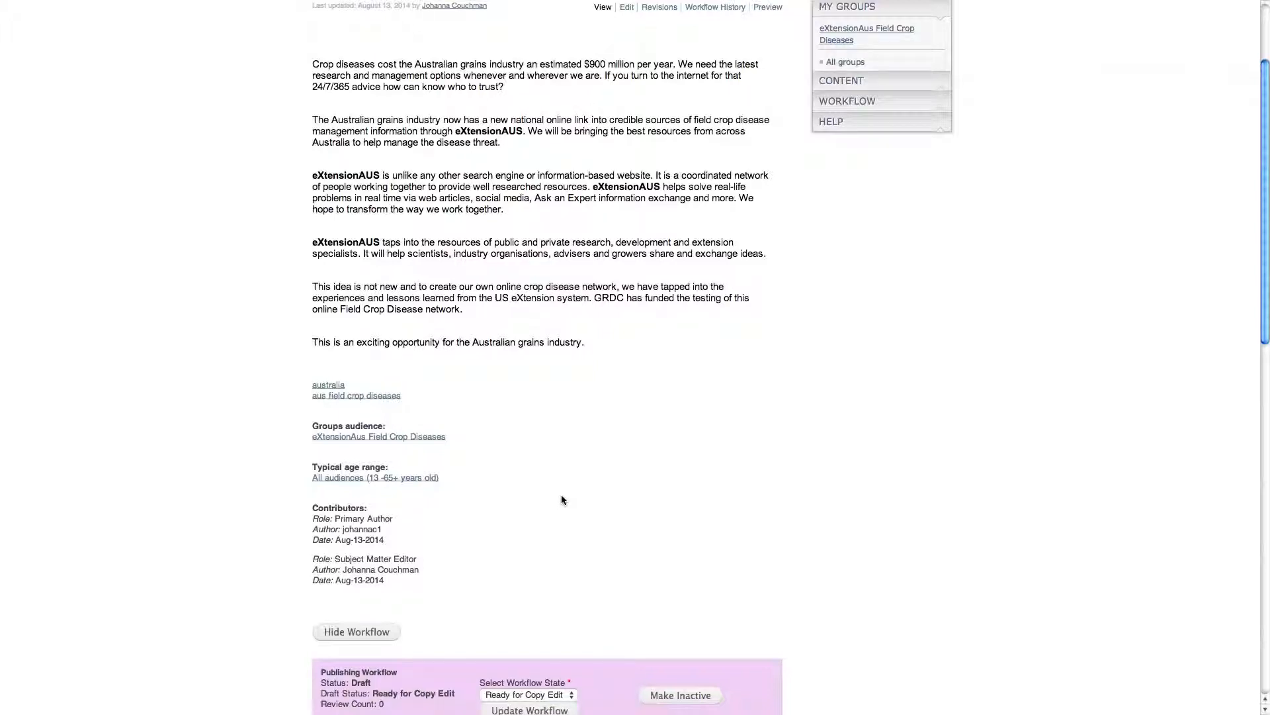
scroll(561, 499, down, 3)
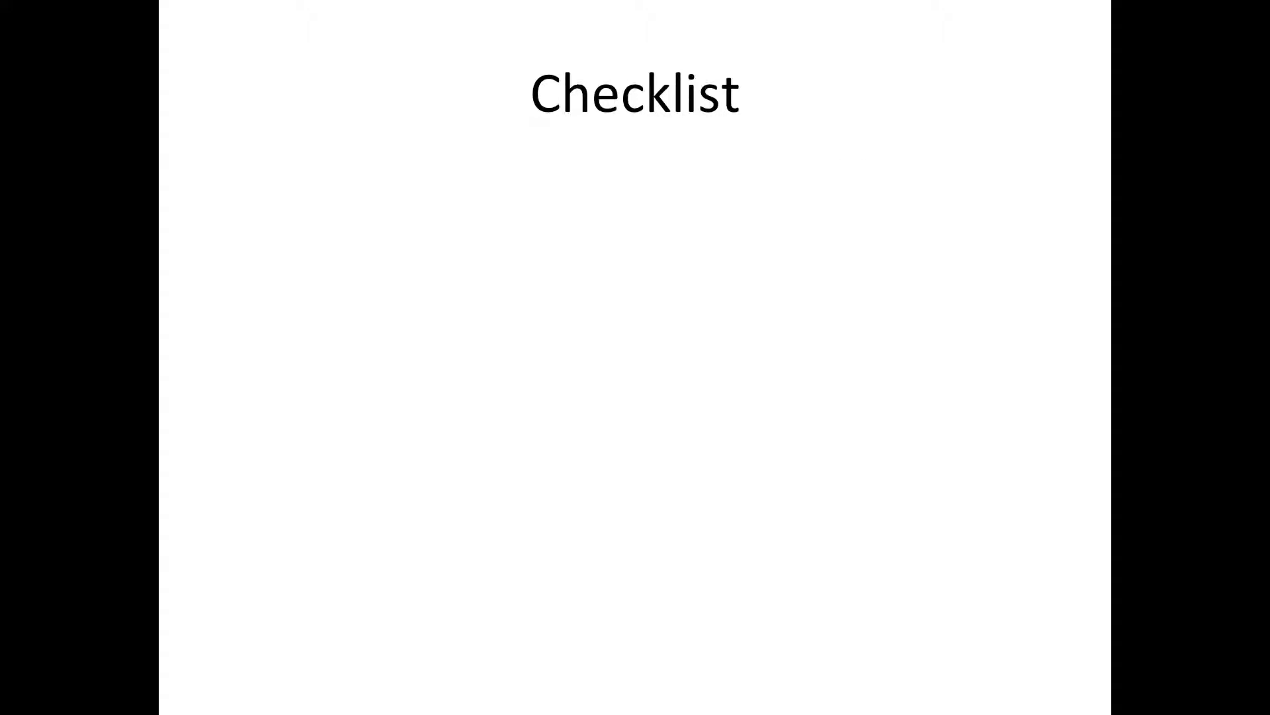
key(Right)
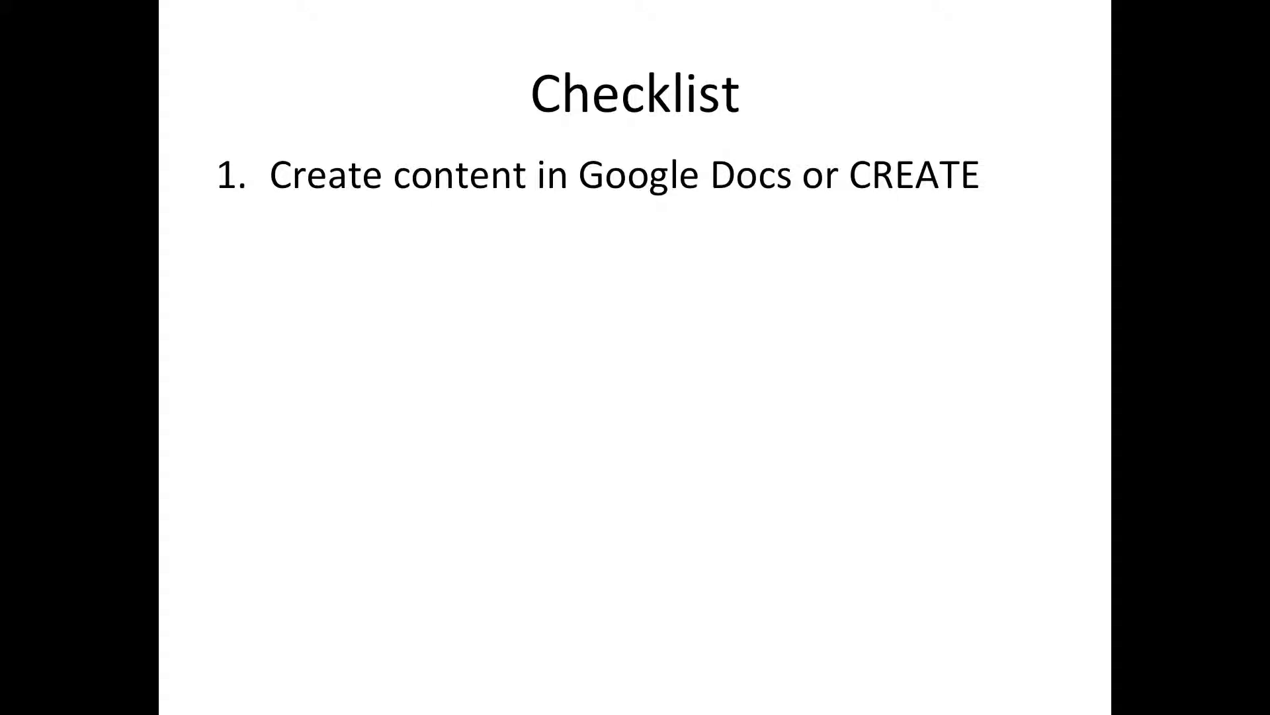
key(Right)
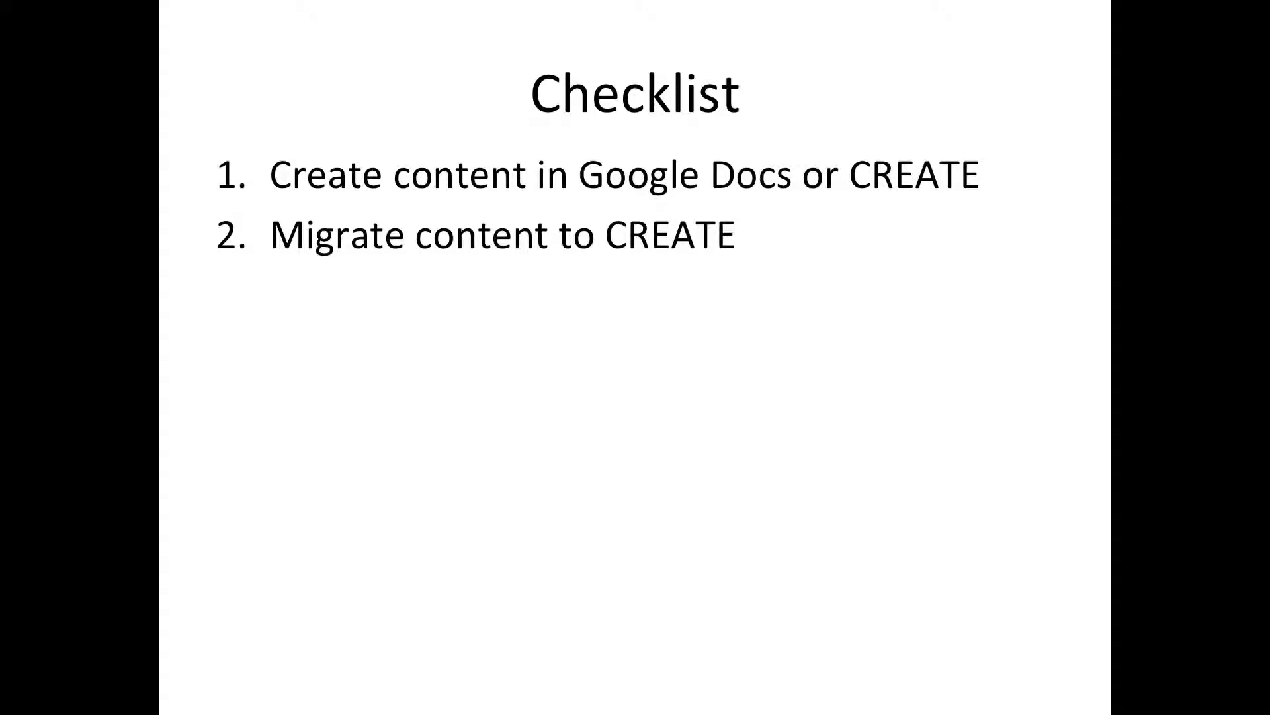
key(Right)
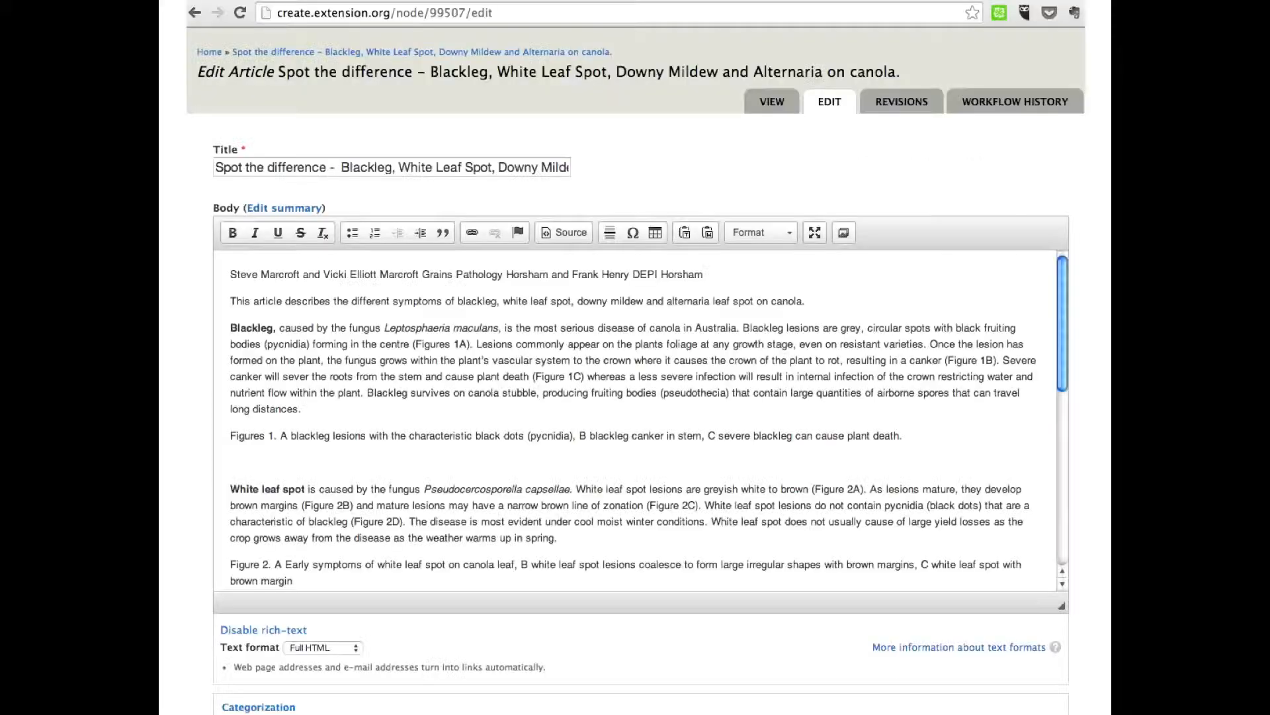
key(Right)
key(Right)
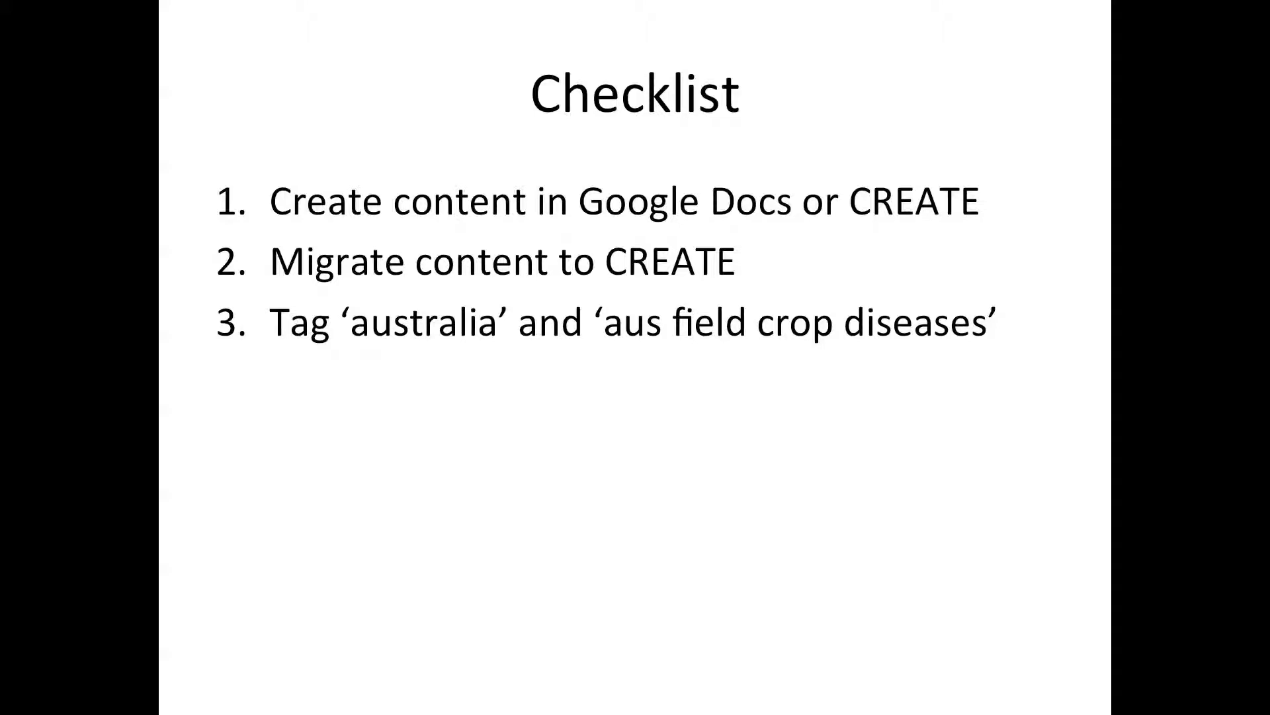
key(Right)
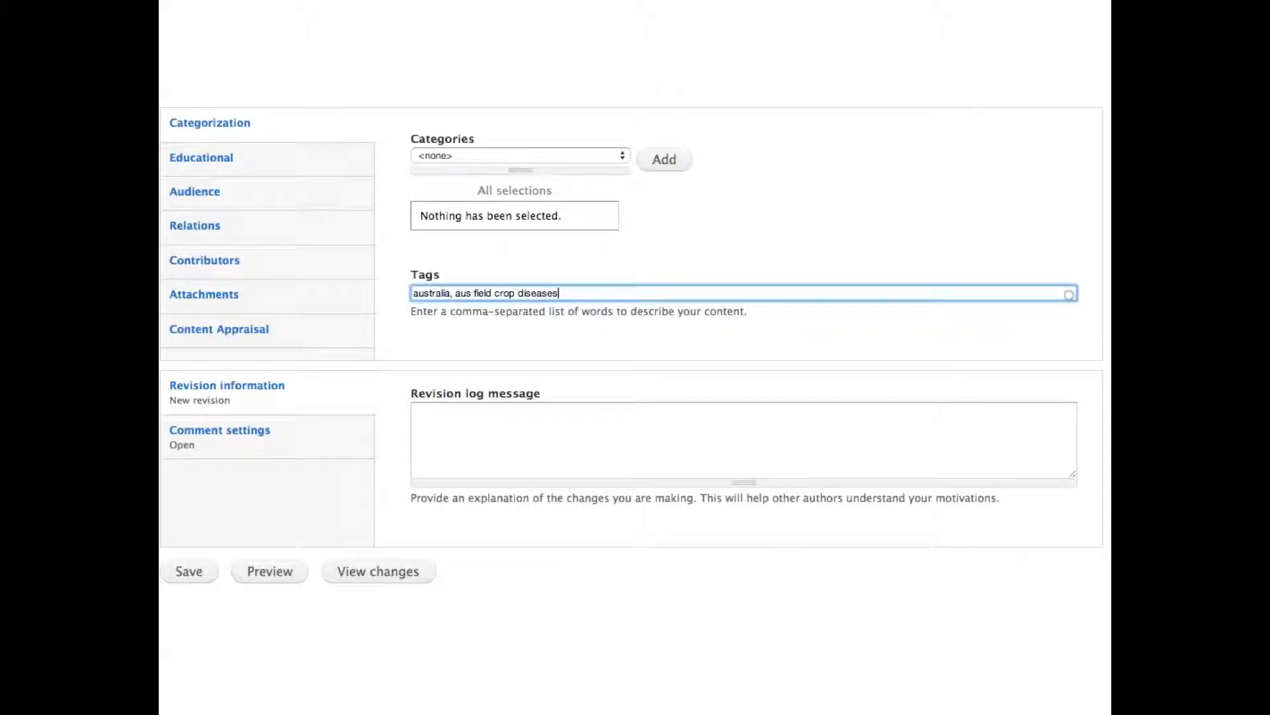
key(Right)
key(Right)
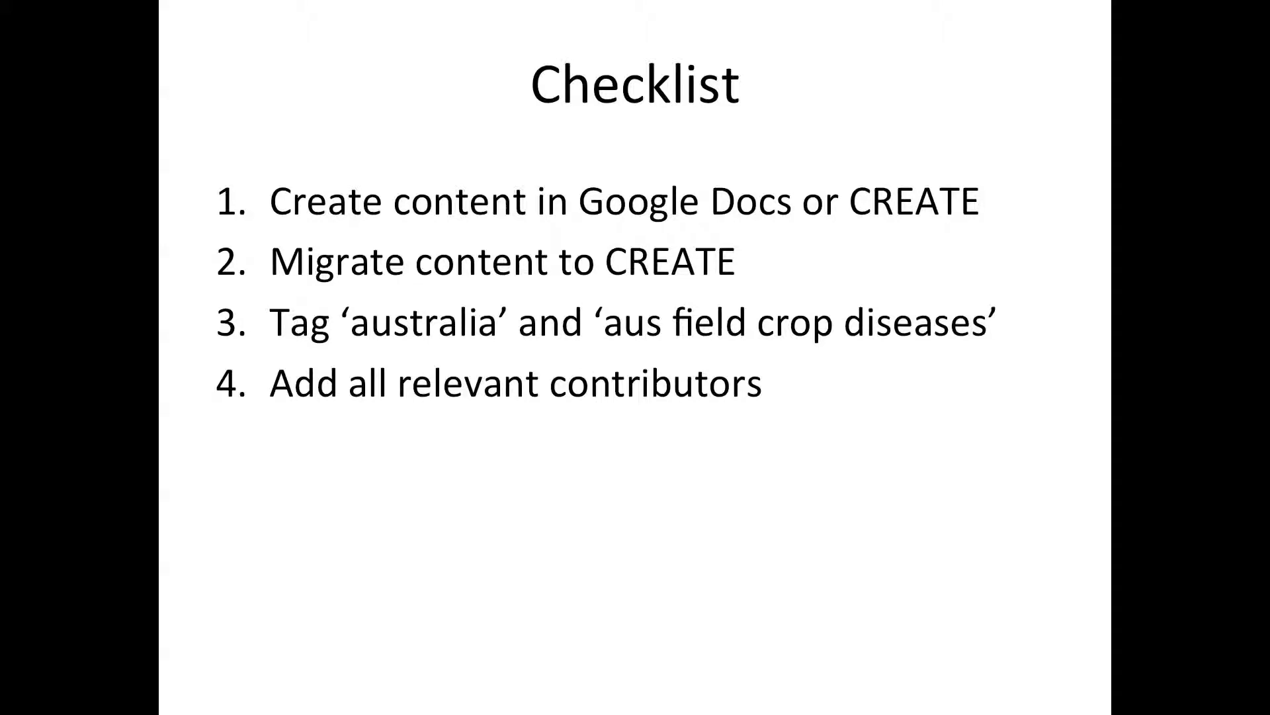
key(Right)
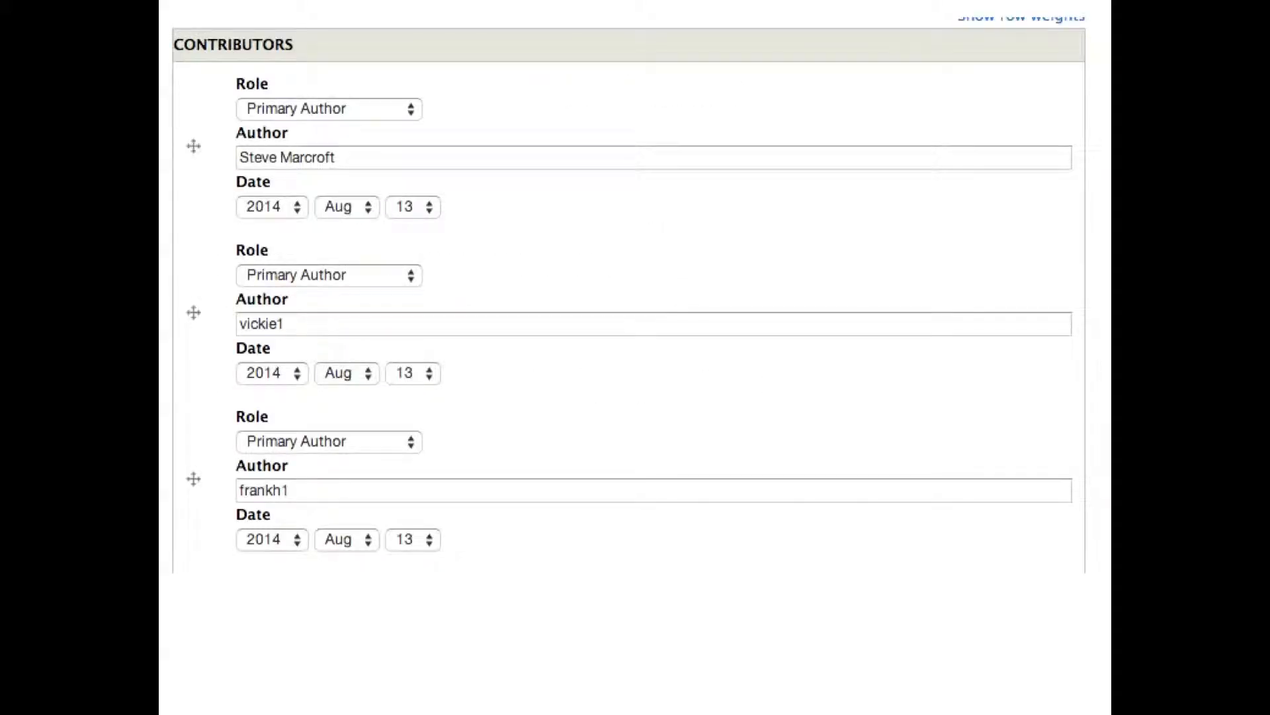
key(Right)
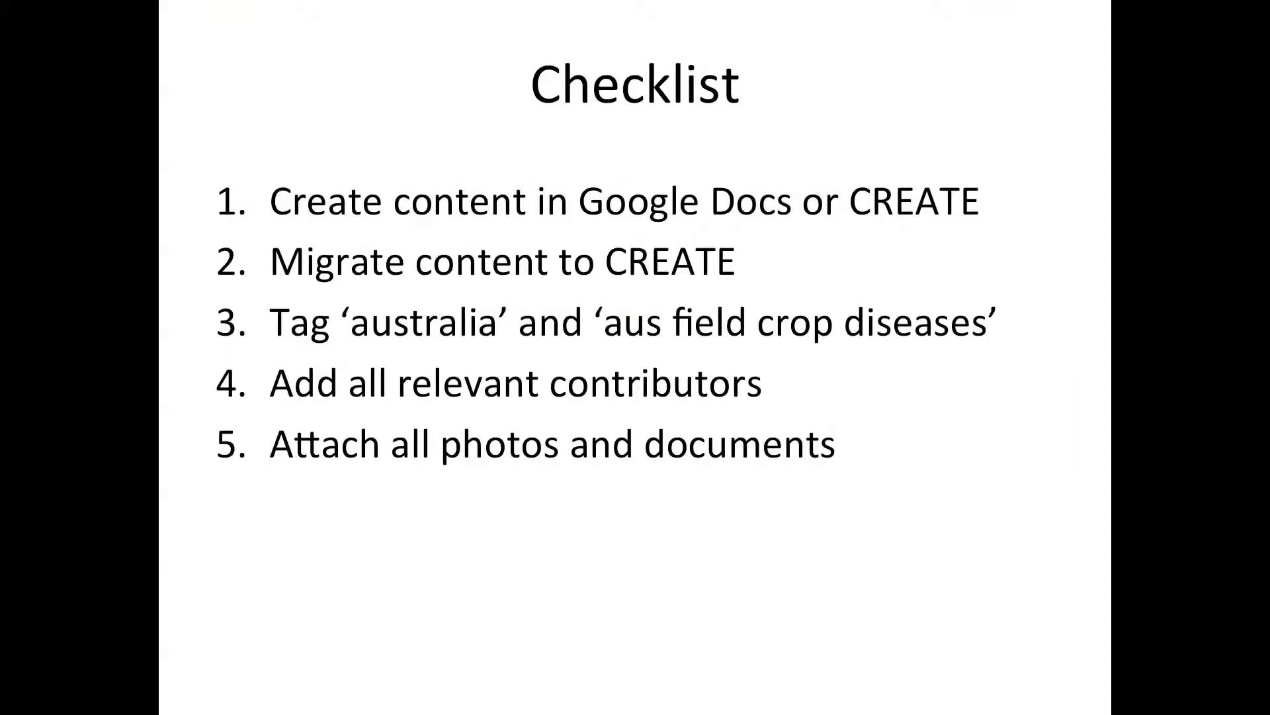
key(Right)
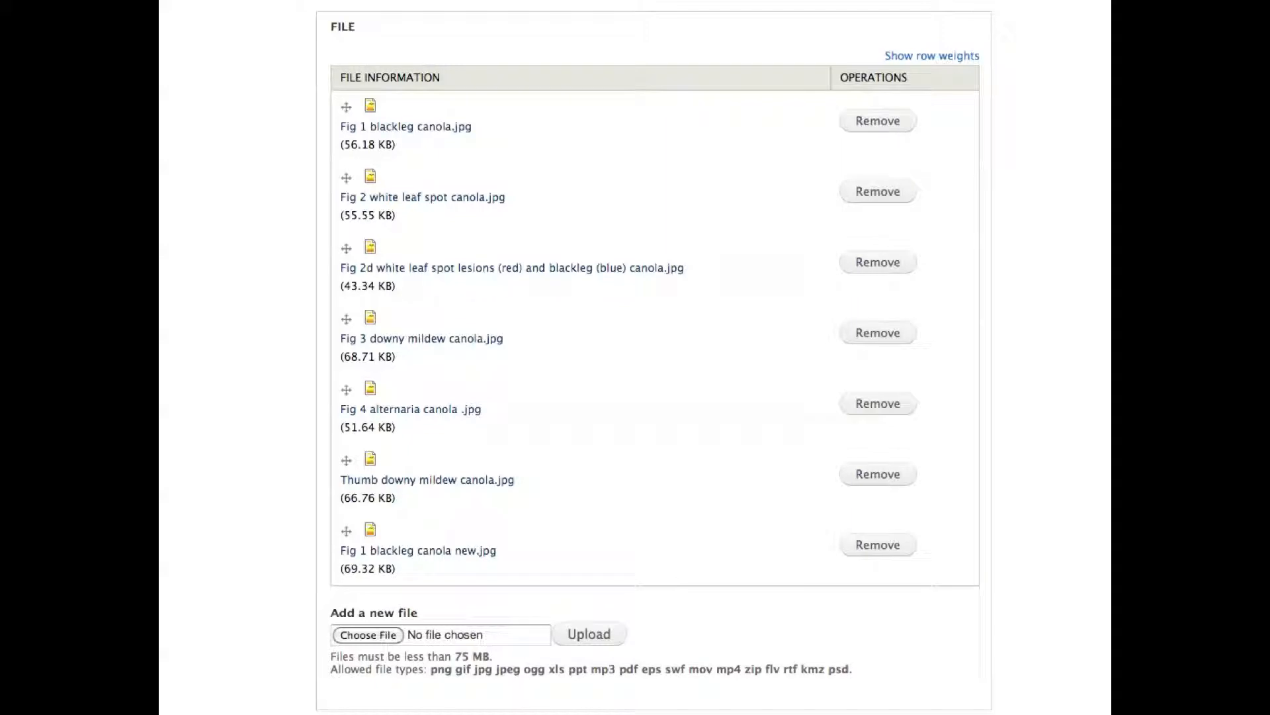
key(Right)
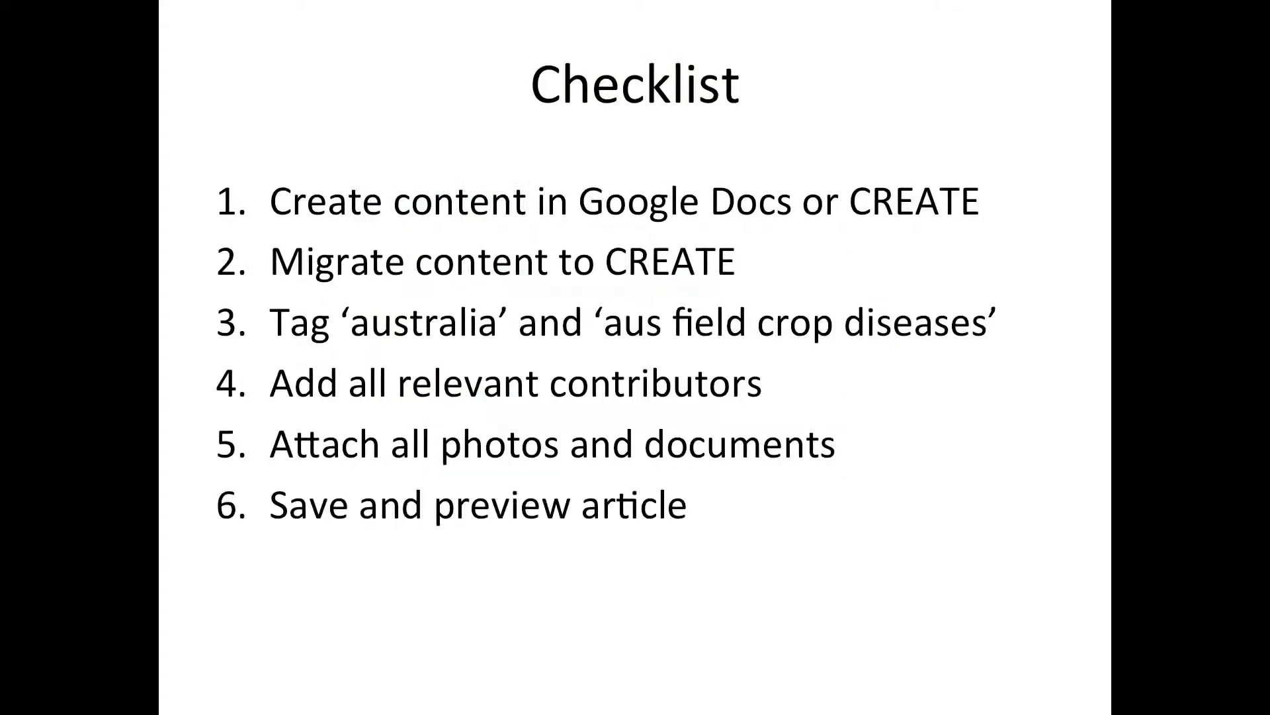
key(Right)
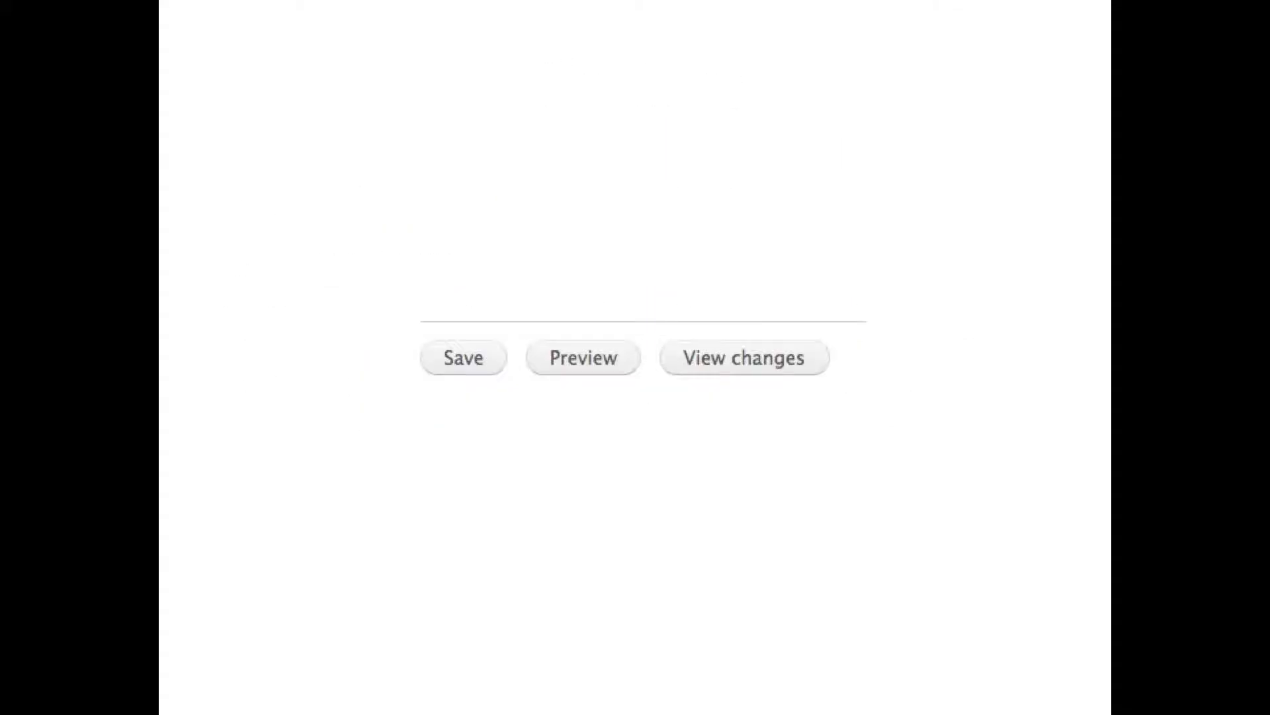
key(Right)
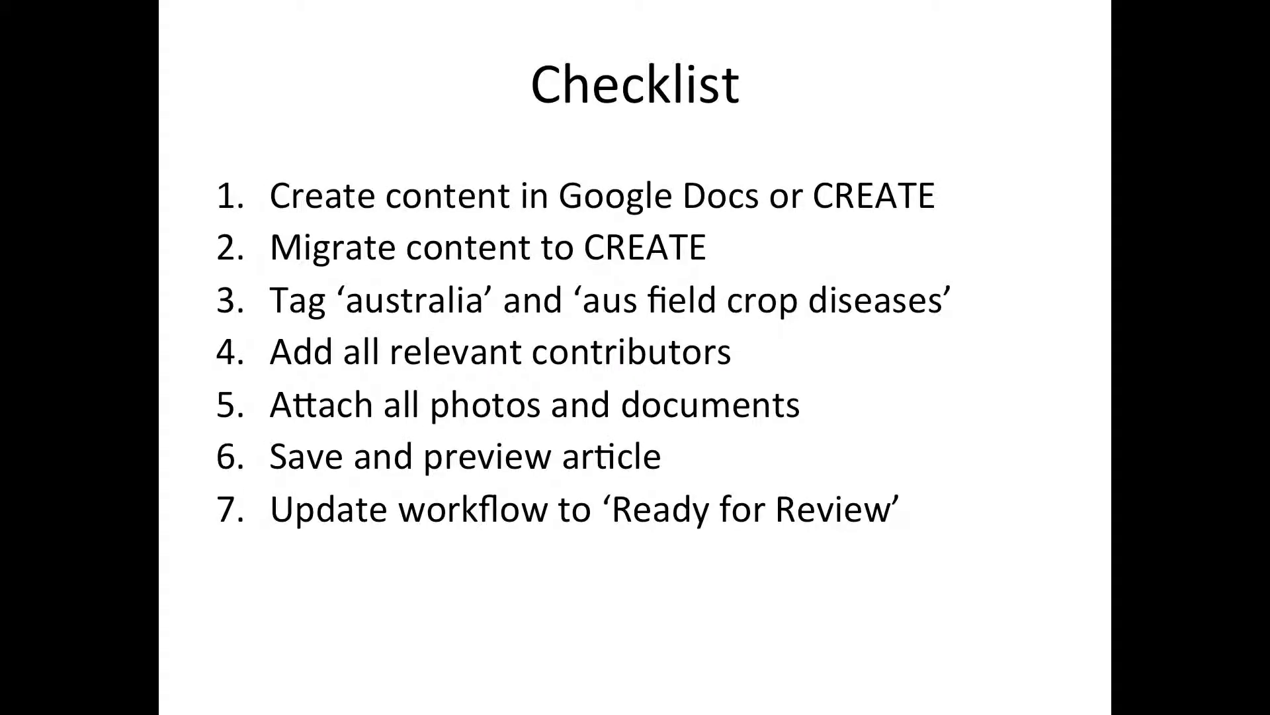
key(Right)
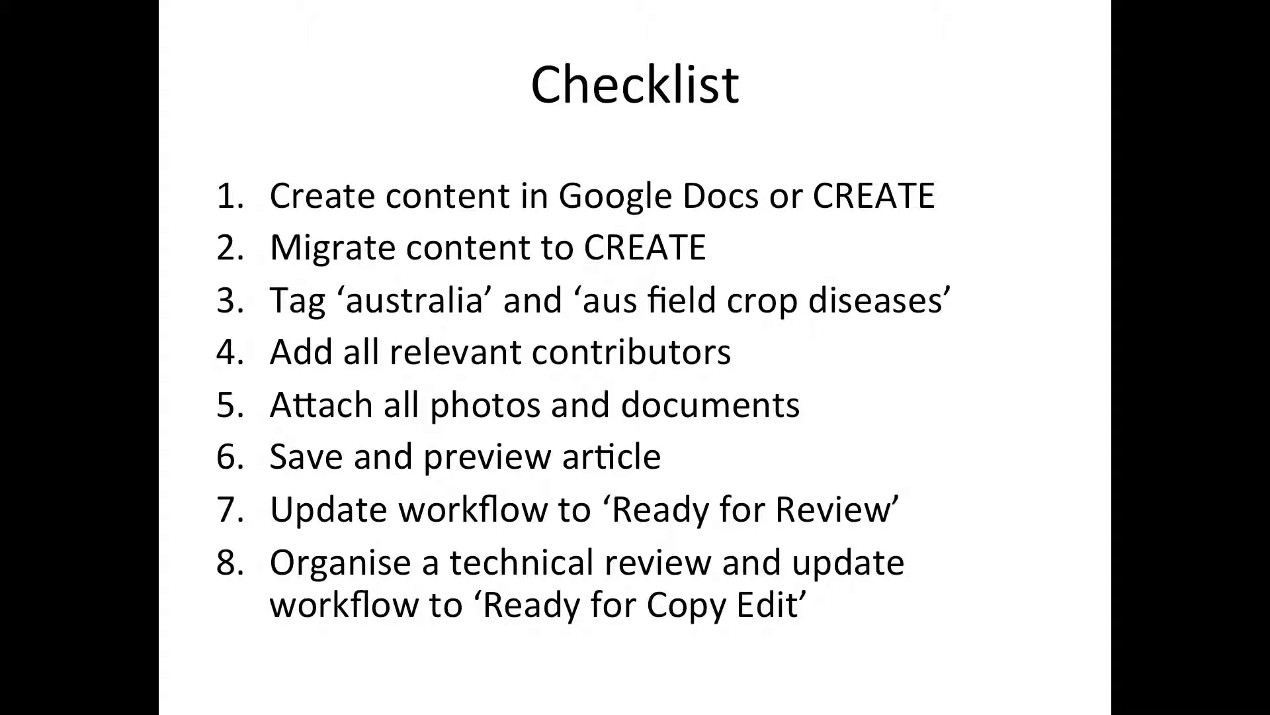
key(Right)
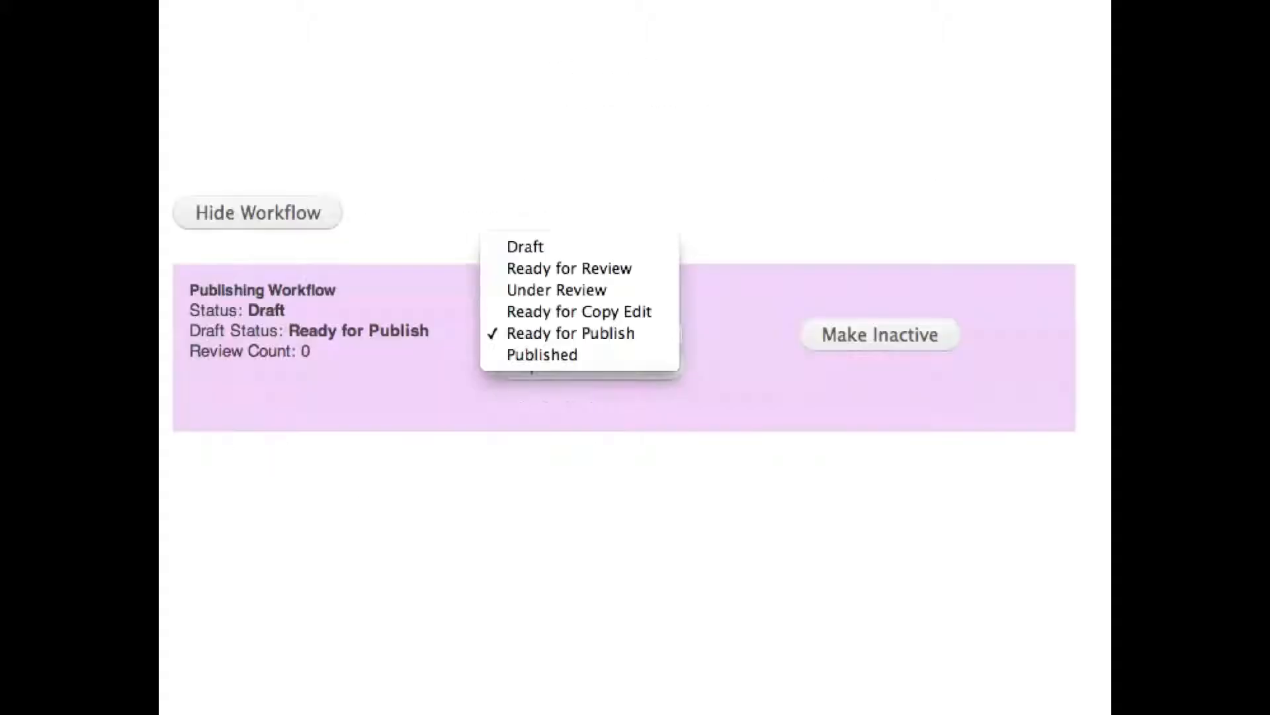
key(Right)
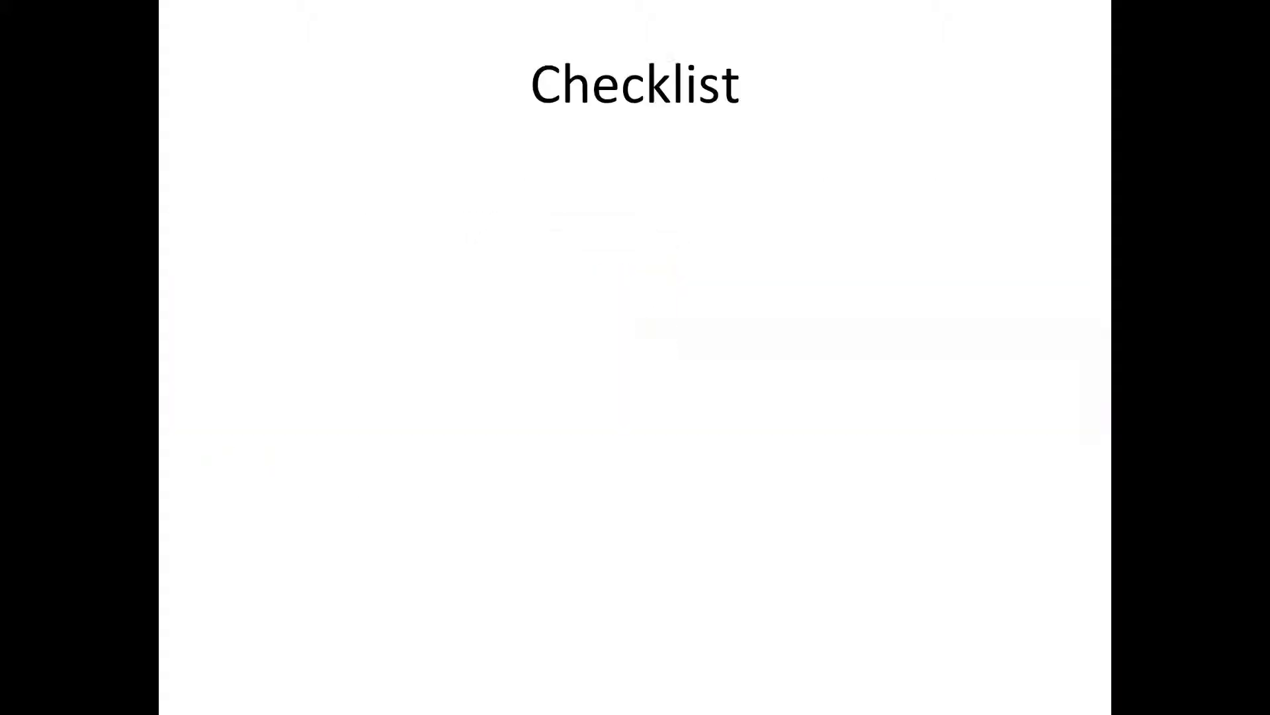
key(Right)
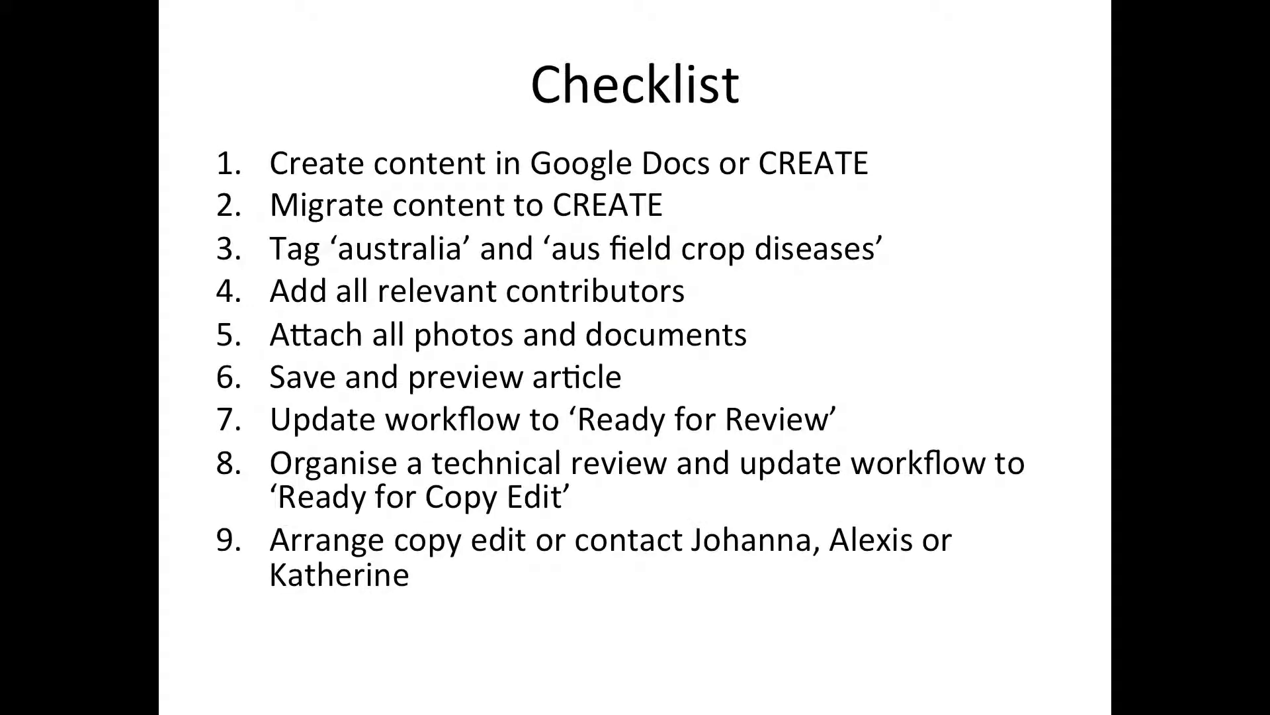
key(Right)
key(Right)
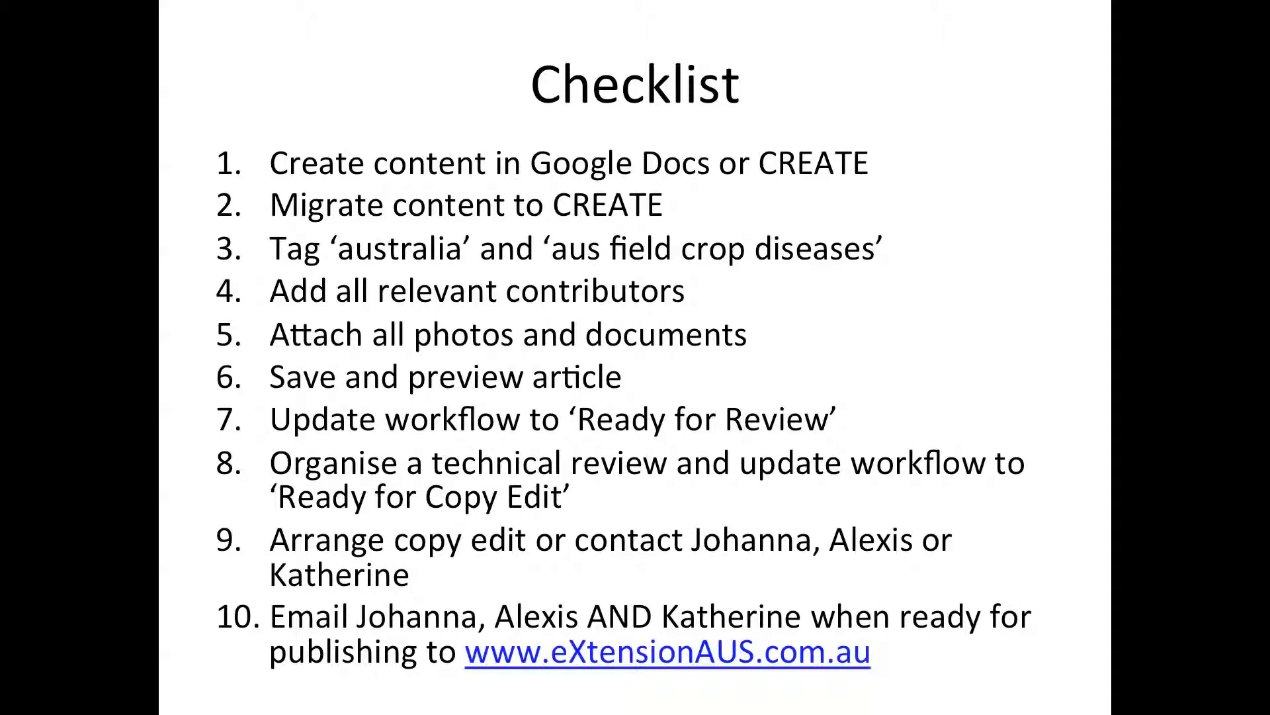